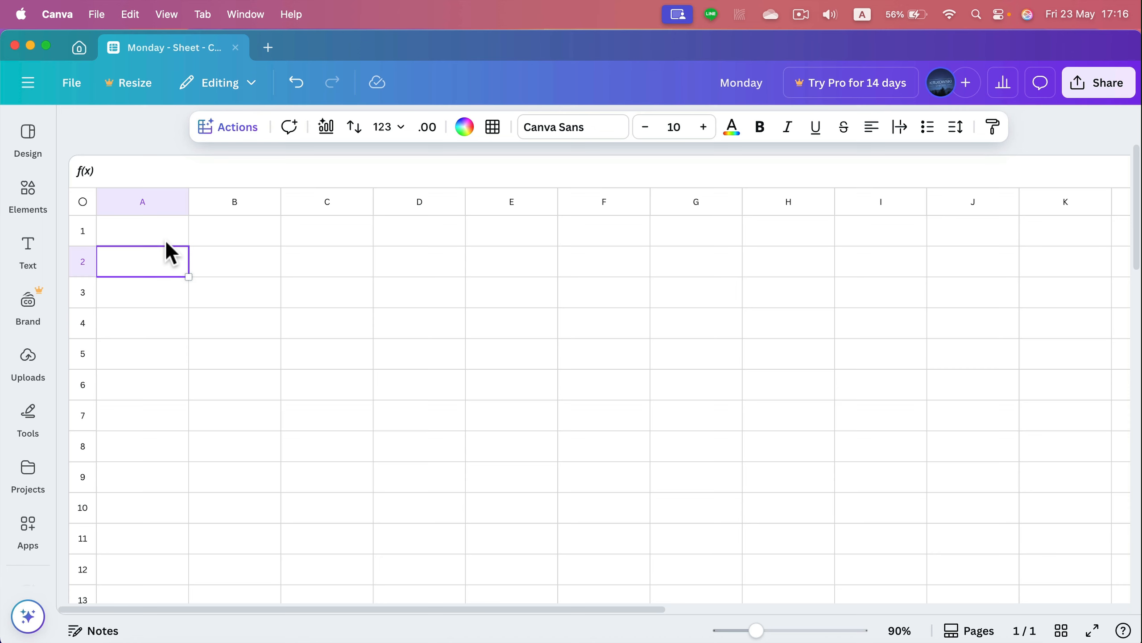
# Step: Generate and insert a table at cell A2 using the prompt "Create calendar for June 2025 7 columns, for each day of the week"
pyautogui.click(240, 135)
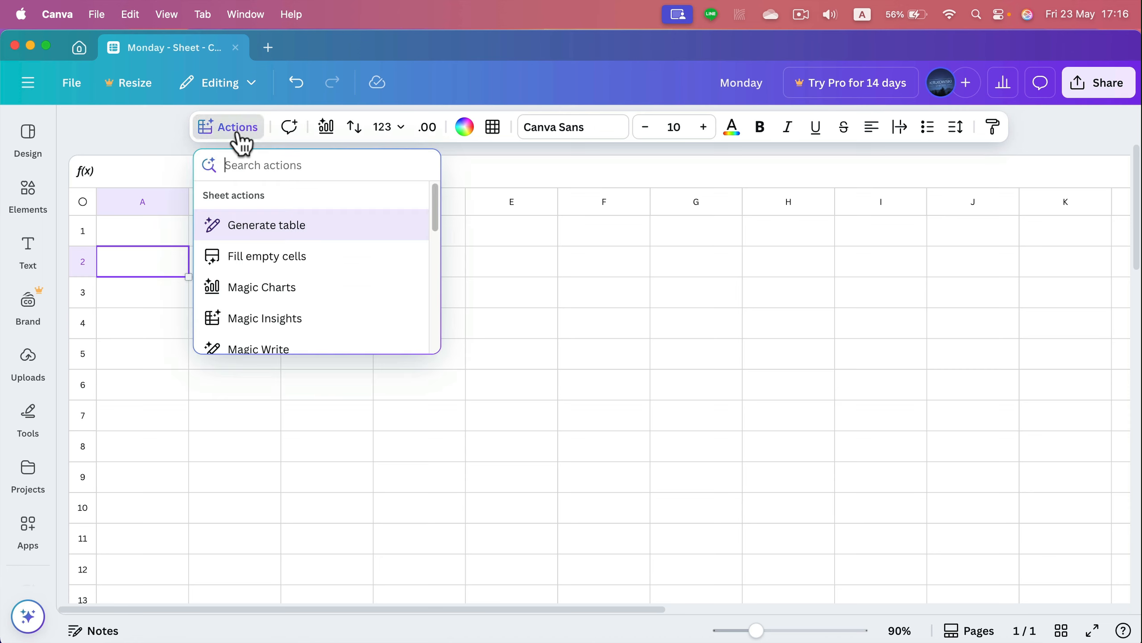
pyautogui.click(254, 230)
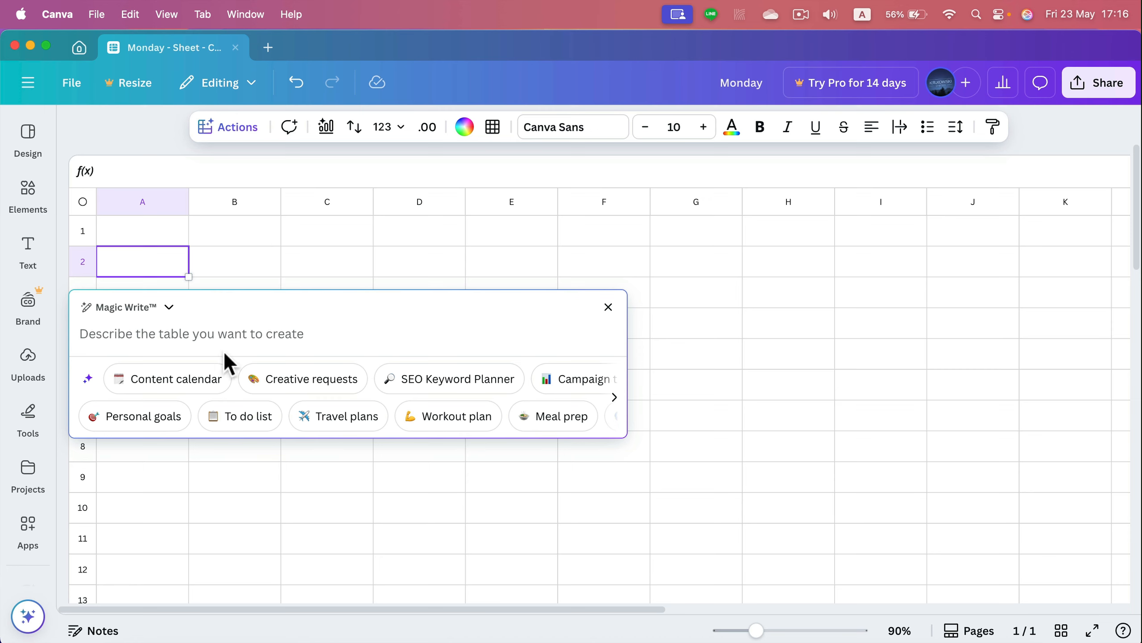
pyautogui.write('Create calendar for June 2025 7 columns for each day of the week')
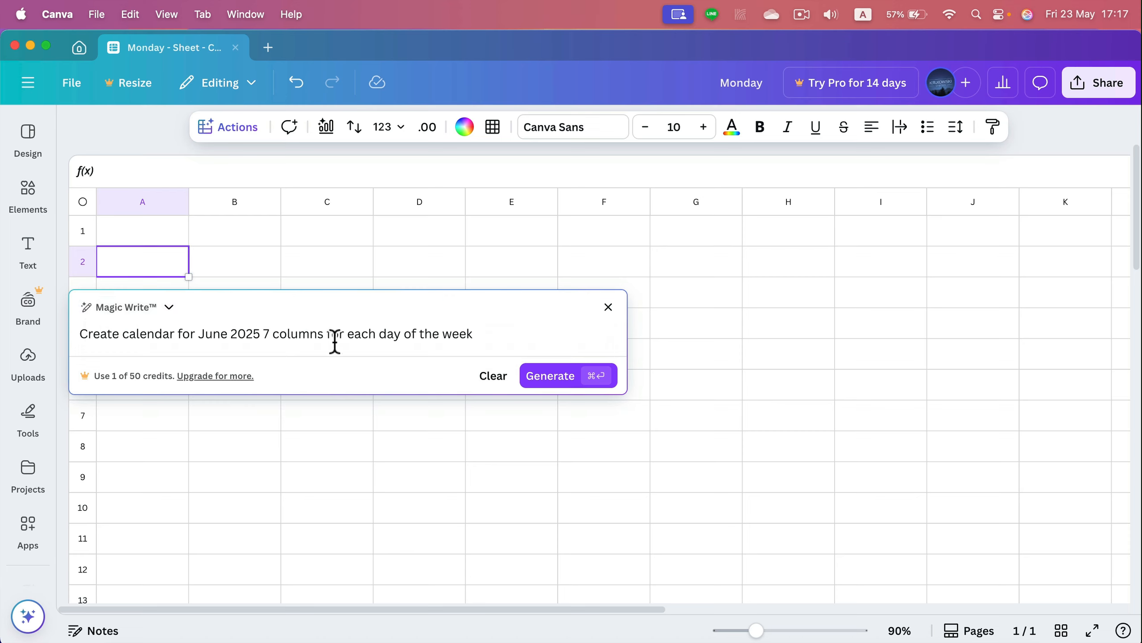
pyautogui.write(',')
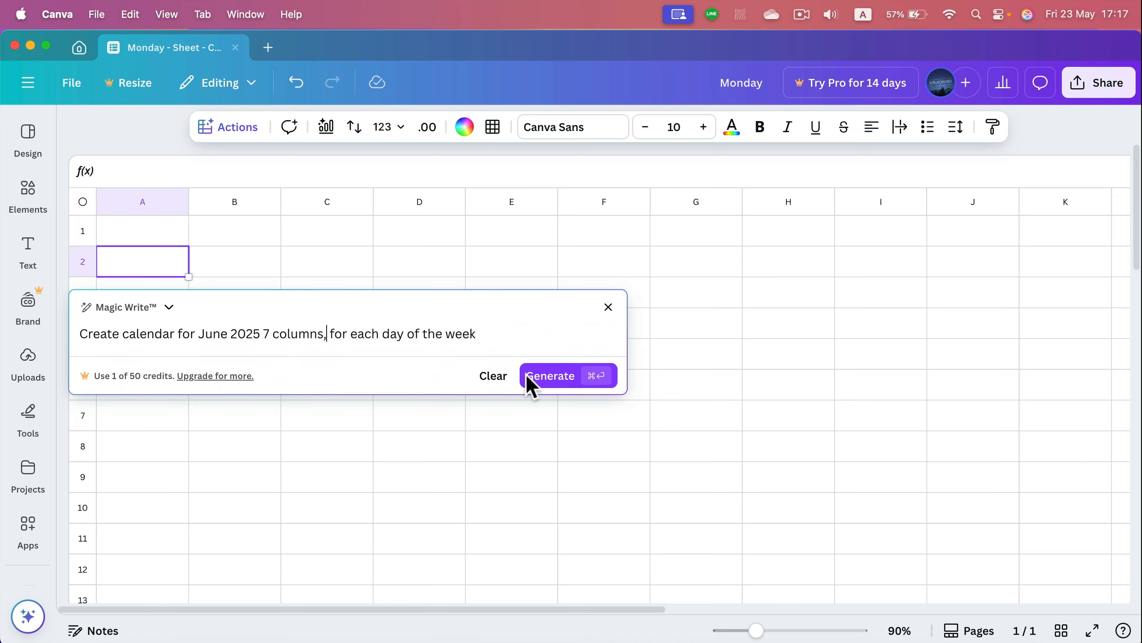
pyautogui.click(550, 375)
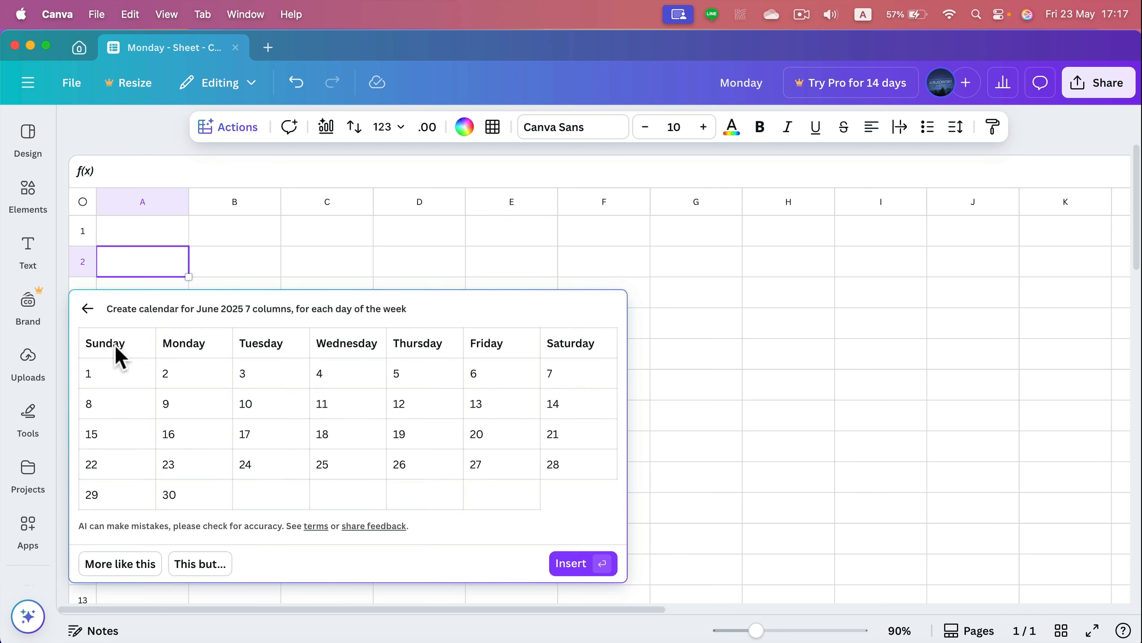
pyautogui.click(567, 571)
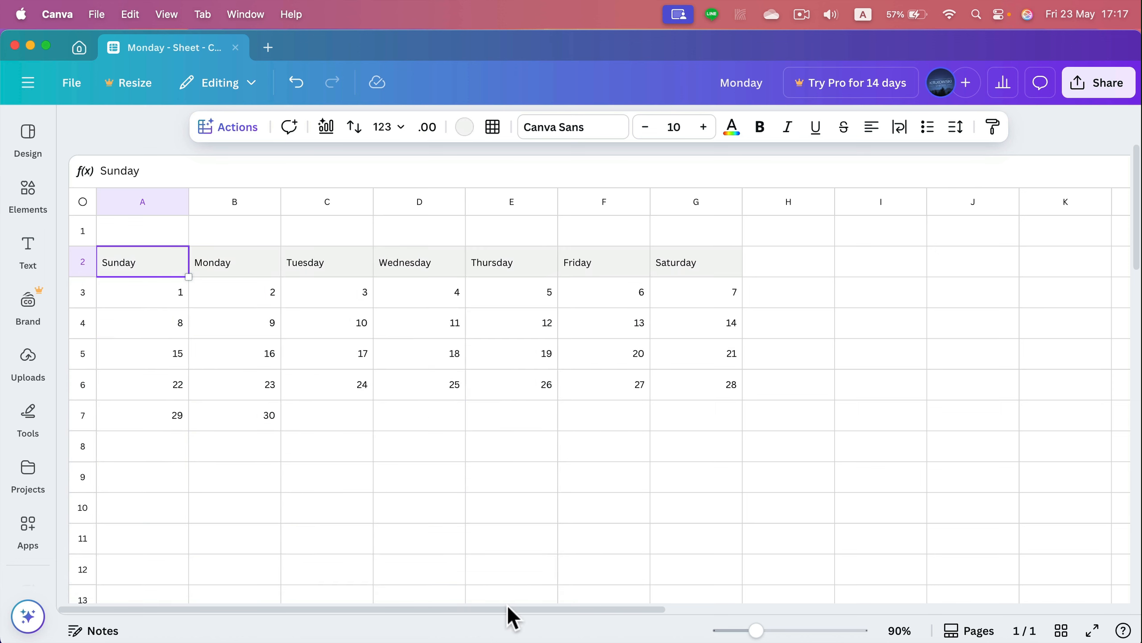
# Step: Merge cells A1 to G1 above the weekday headers into a single cell
pyautogui.moveTo(145, 227); pyautogui.dragTo(700, 217)
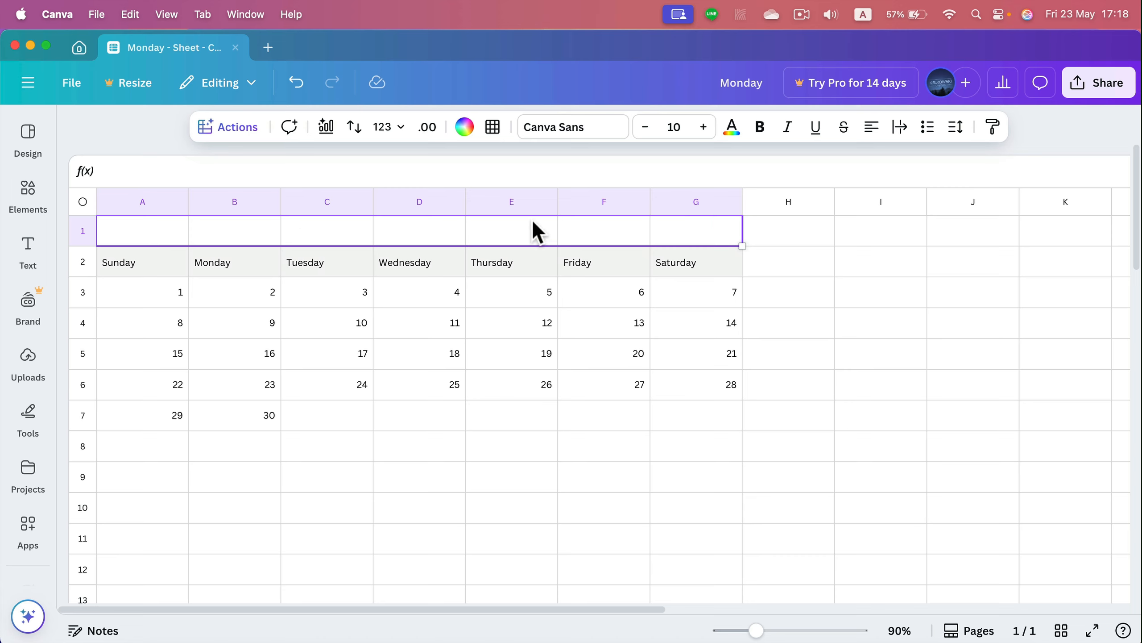
pyautogui.rightClick(632, 230)
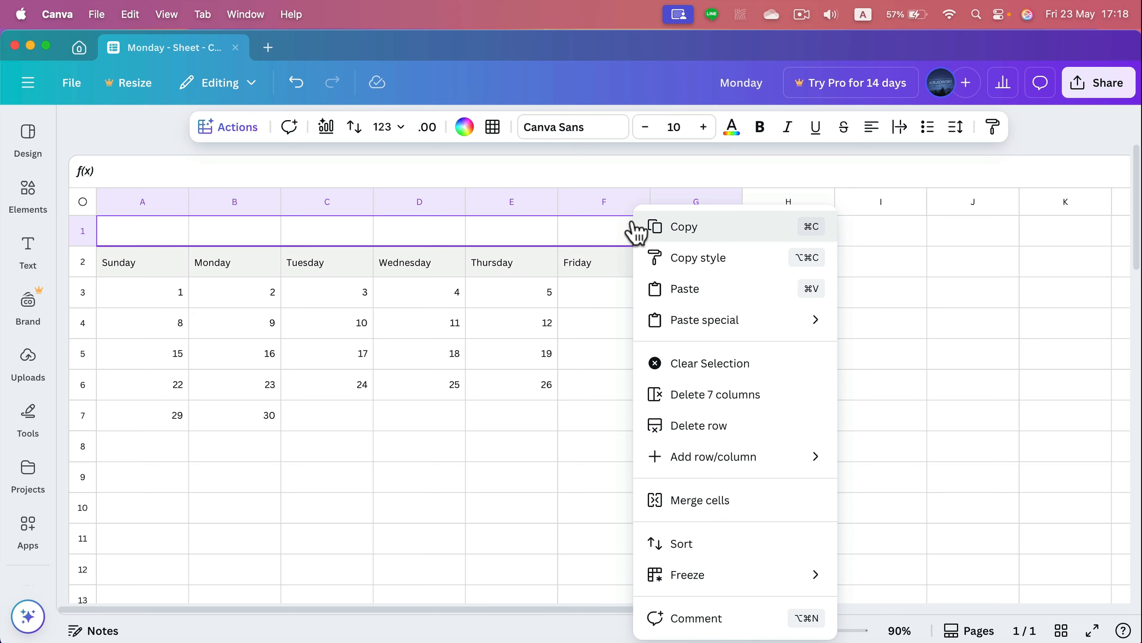
pyautogui.click(720, 500)
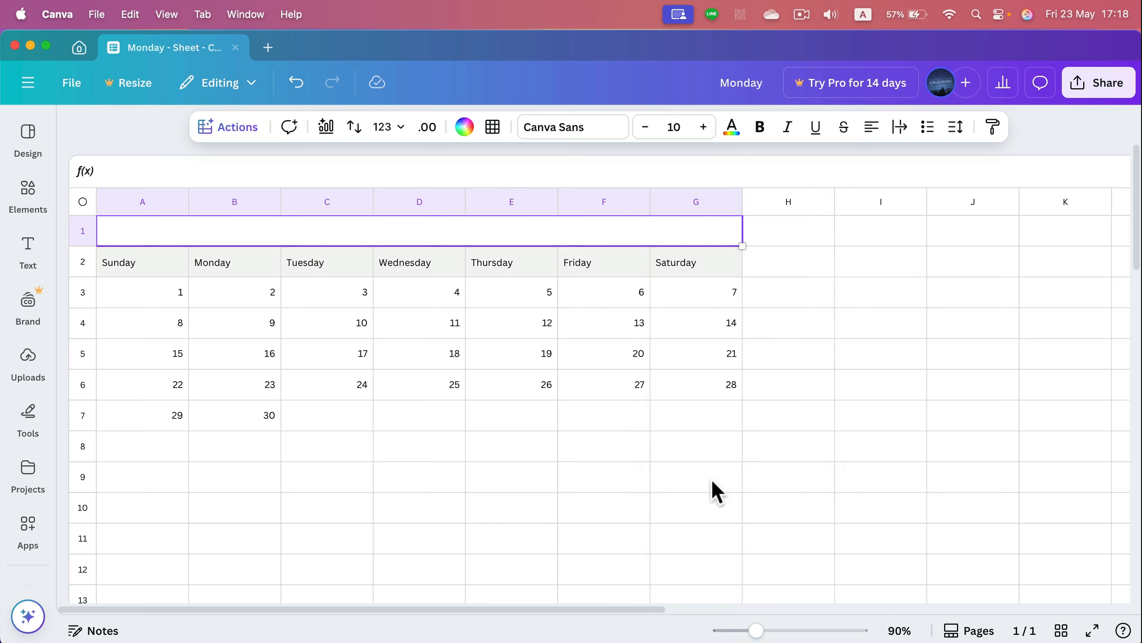
# Step: Fill the merged cell in row 1 with dark blue and enter the title "June 2025" in it
pyautogui.click(468, 132)
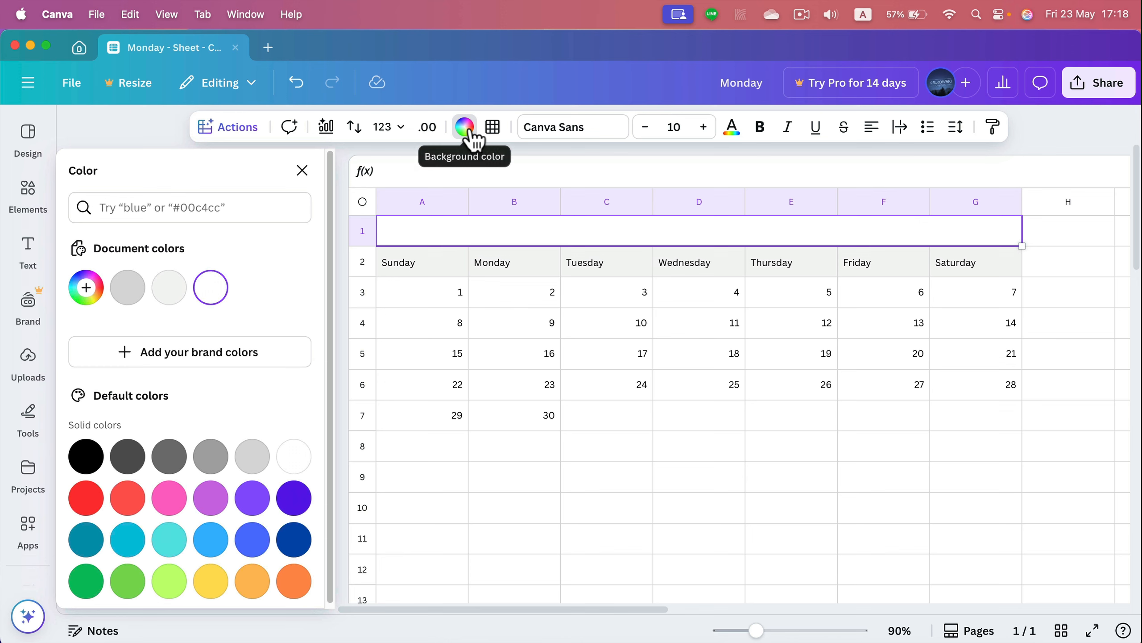
pyautogui.click(294, 539)
pyautogui.doubleClick(415, 230)
pyautogui.write('June 2025')
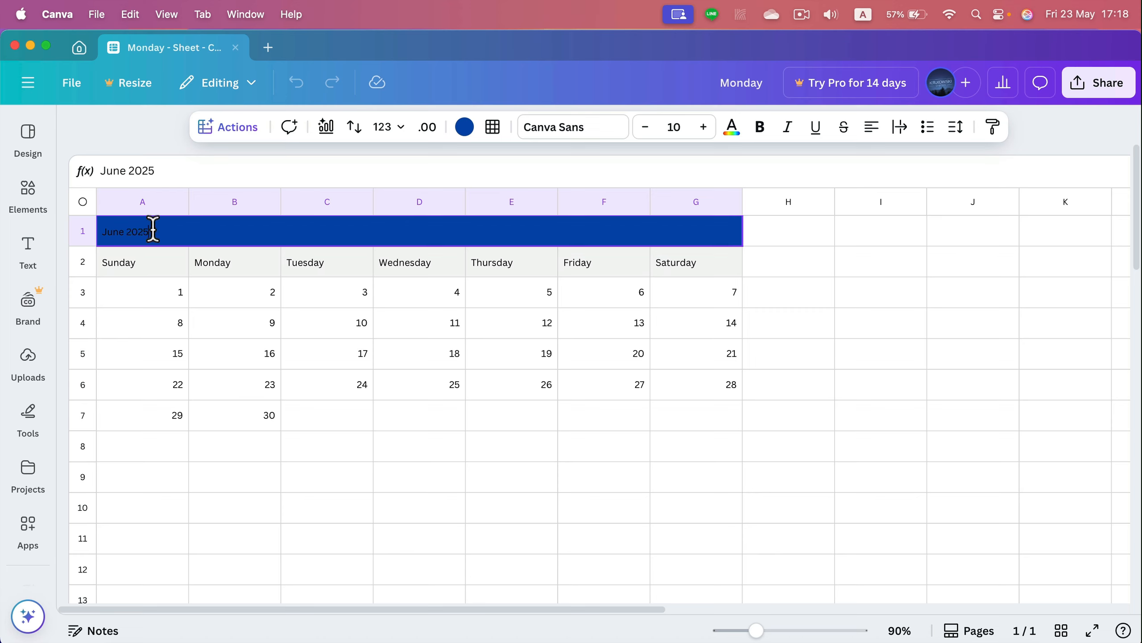
# Step: Format the title text in row 1 as white, bold and centred, and increase its font size by three steps
pyautogui.moveTo(153, 230); pyautogui.dragTo(104, 232)
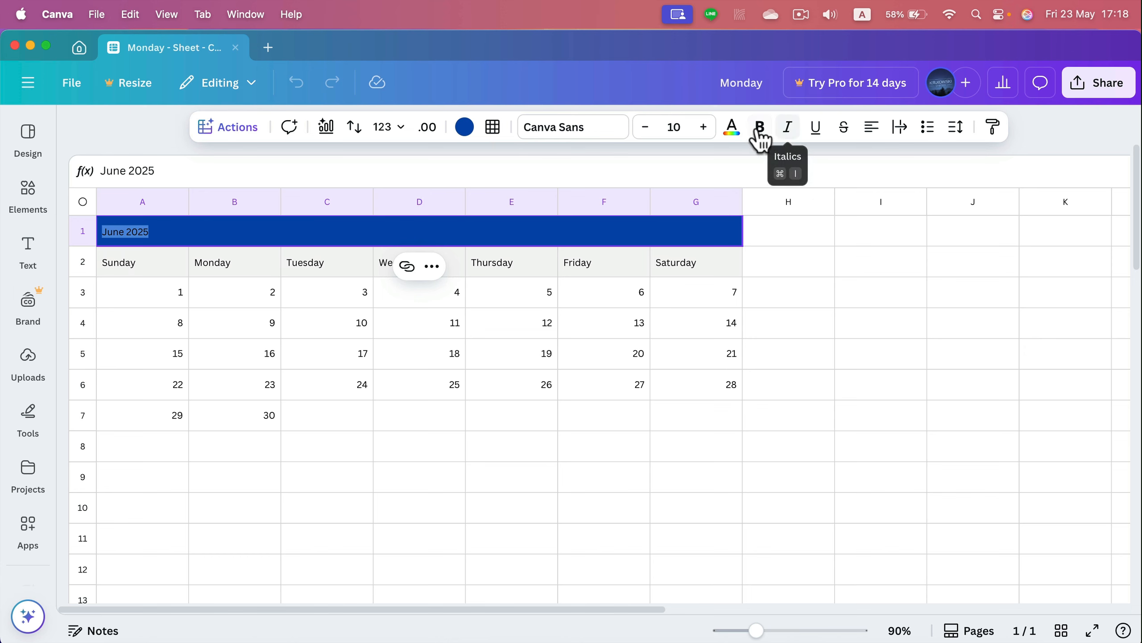
pyautogui.click(733, 128)
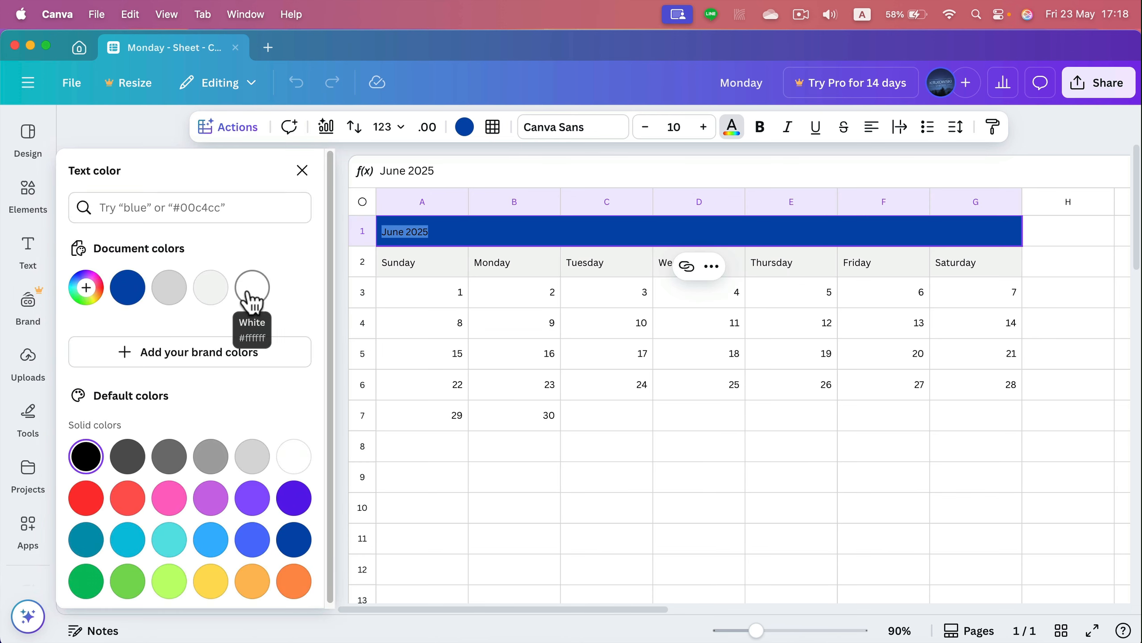
pyautogui.click(249, 287)
pyautogui.click(299, 171)
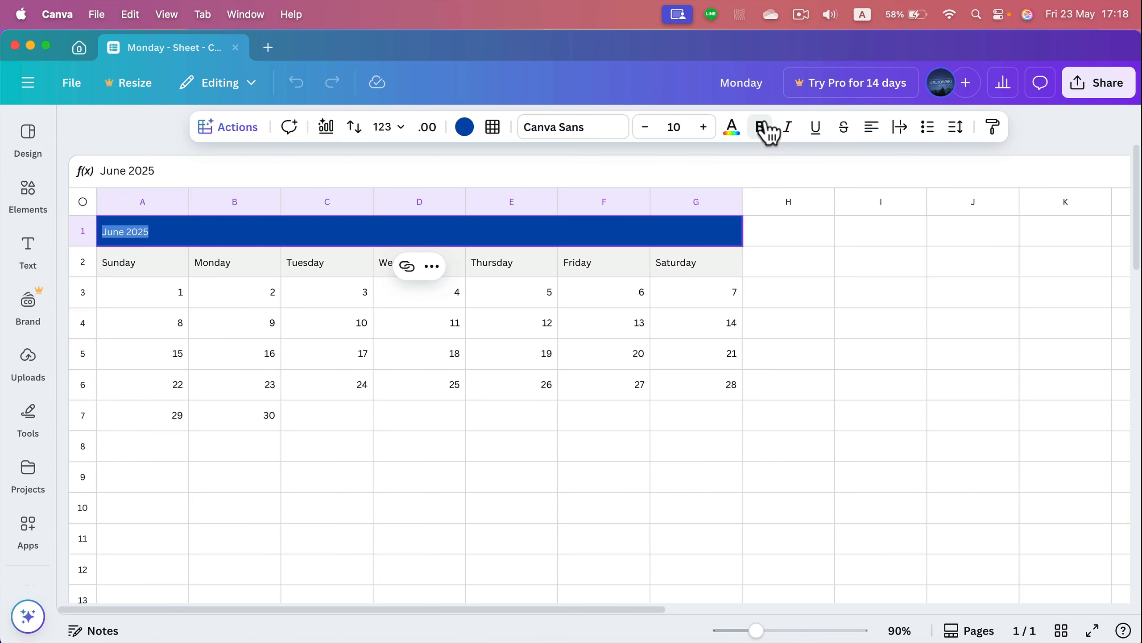
pyautogui.click(760, 126)
pyautogui.click(873, 127)
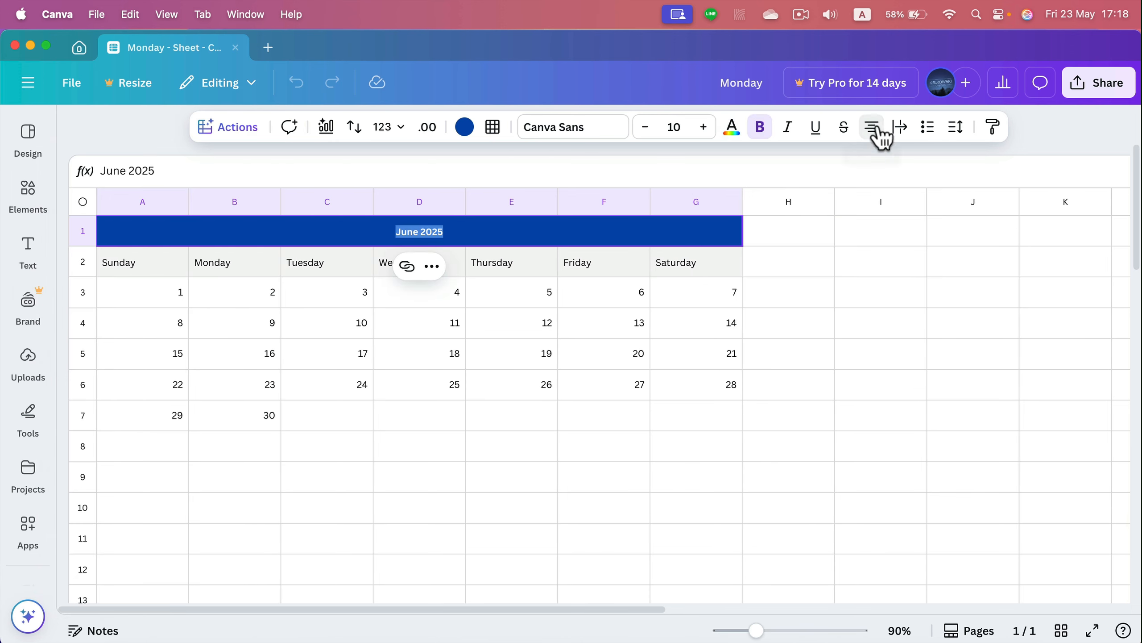
pyautogui.click(704, 128)
pyautogui.click(704, 128)
pyautogui.click(704, 128)
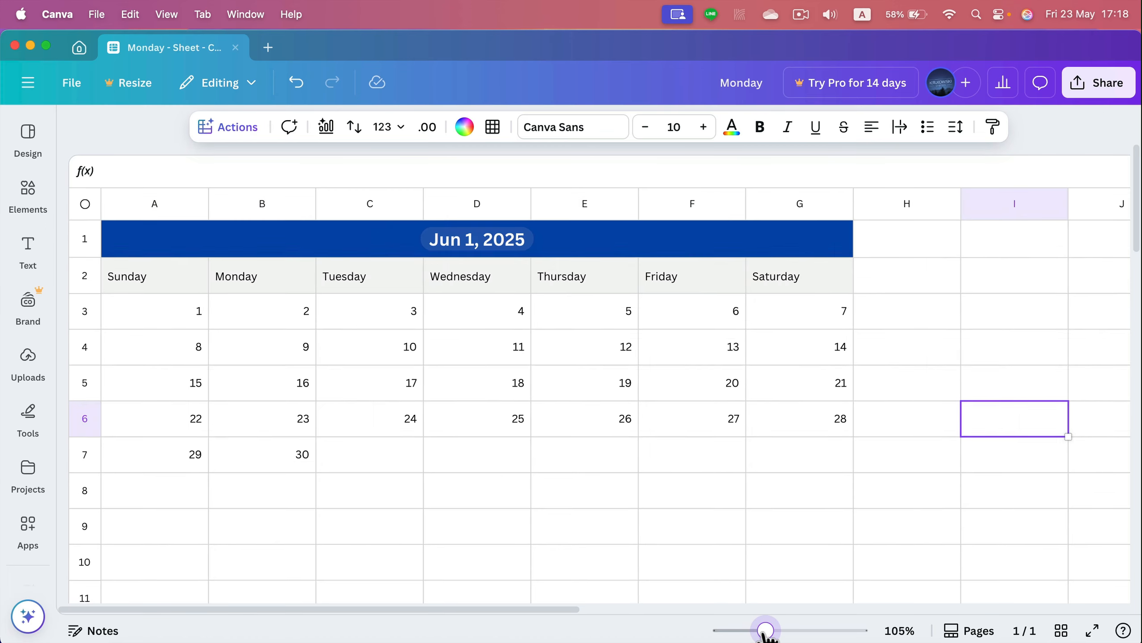
# Step: Delete every empty column beyond the Saturday column so that the sheet has only columns A to G
pyautogui.moveTo(765, 631); pyautogui.dragTo(727, 630)
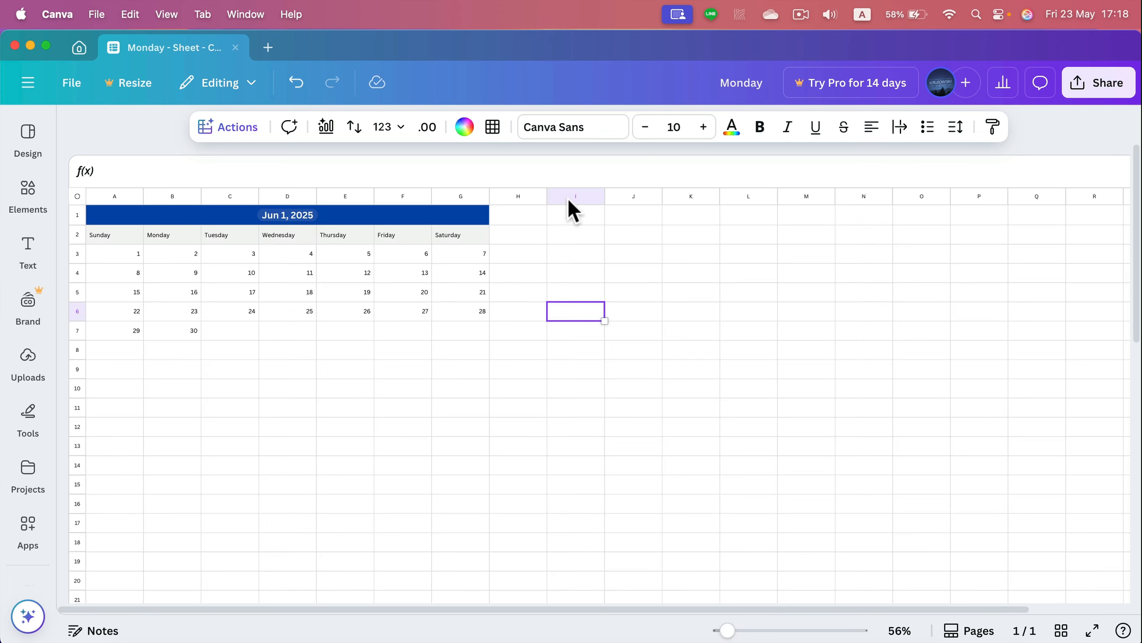
pyautogui.click(518, 196)
pyautogui.rightClick(521, 197)
pyautogui.click(589, 364)
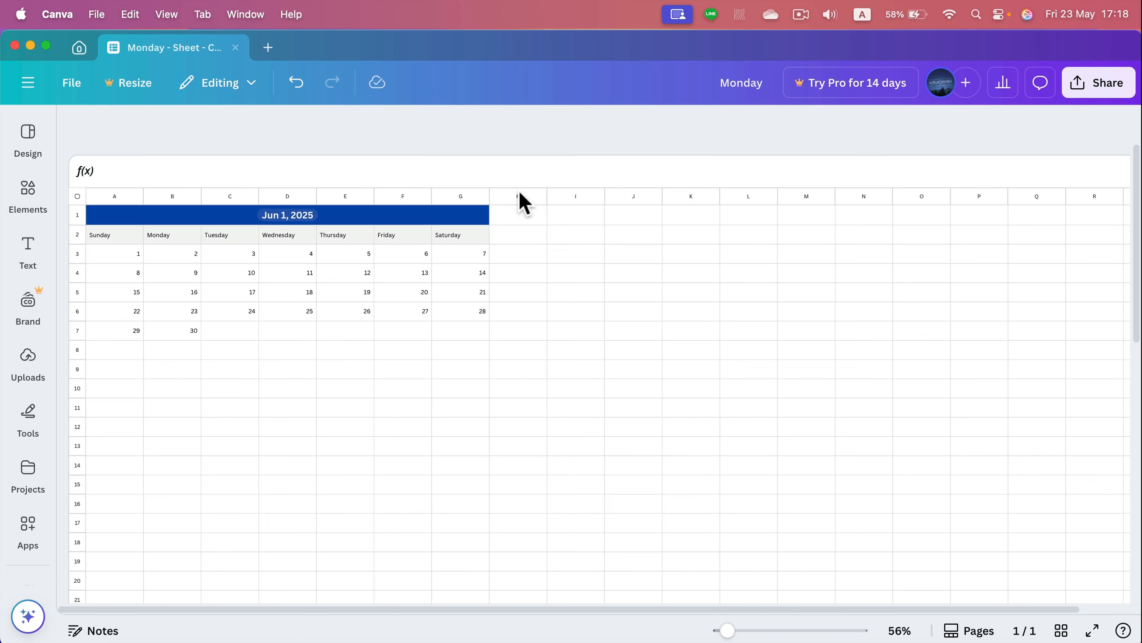
pyautogui.click(520, 196)
pyautogui.rightClick(520, 196)
pyautogui.click(602, 382)
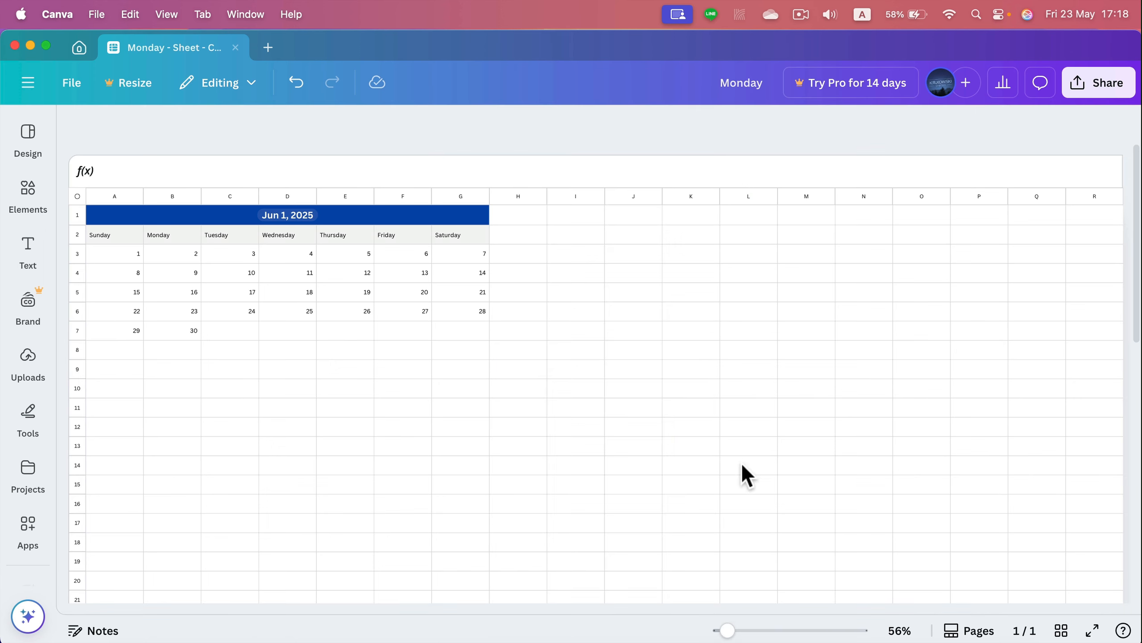
pyautogui.moveTo(727, 630); pyautogui.dragTo(722, 631)
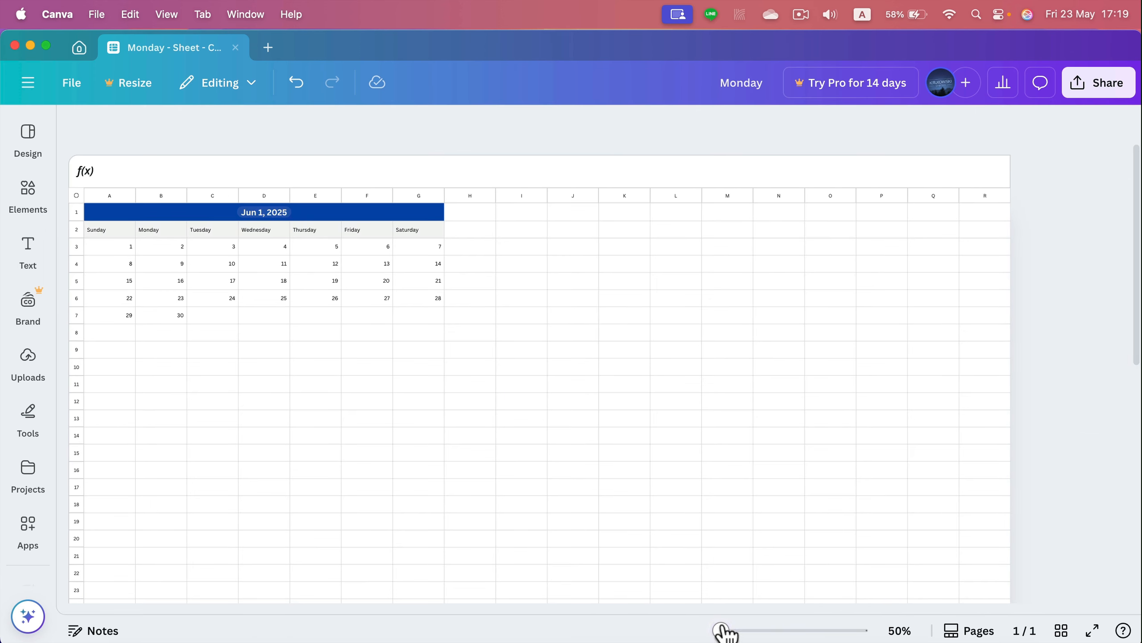
pyautogui.rightClick(992, 197)
pyautogui.click(873, 365)
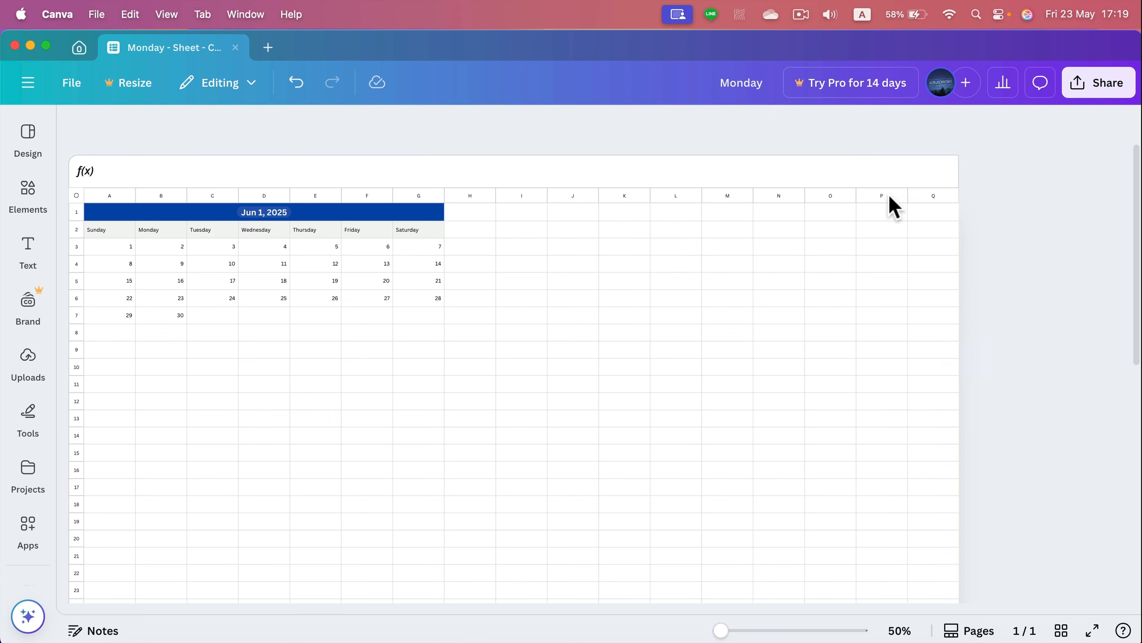
pyautogui.click(927, 196)
pyautogui.rightClick(925, 194)
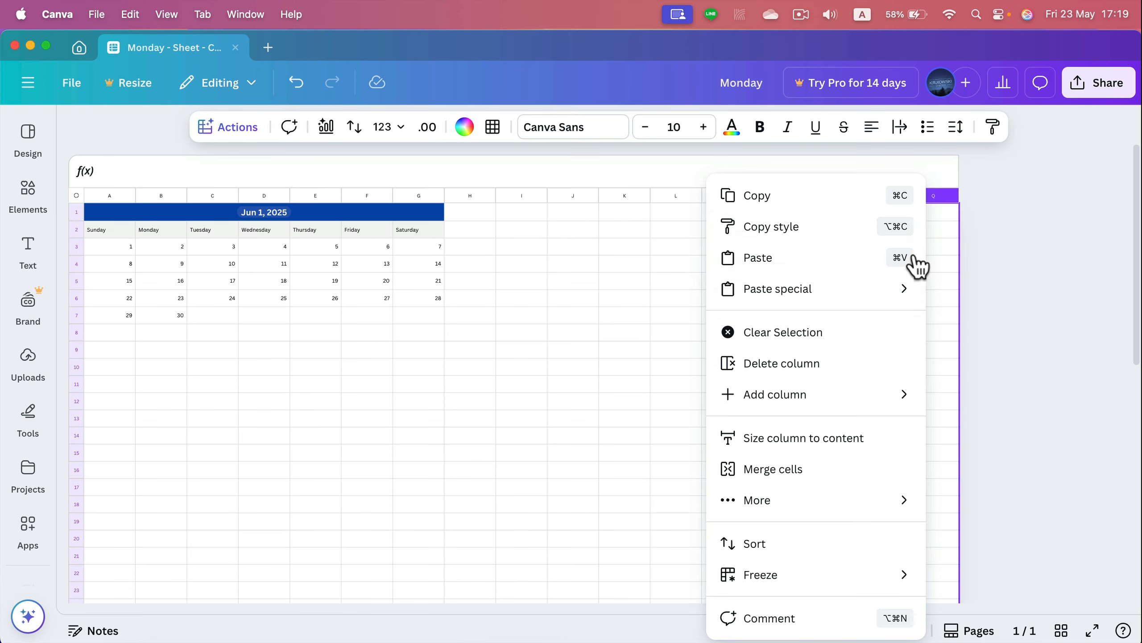
pyautogui.click(825, 365)
pyautogui.click(874, 195)
pyautogui.rightClick(873, 196)
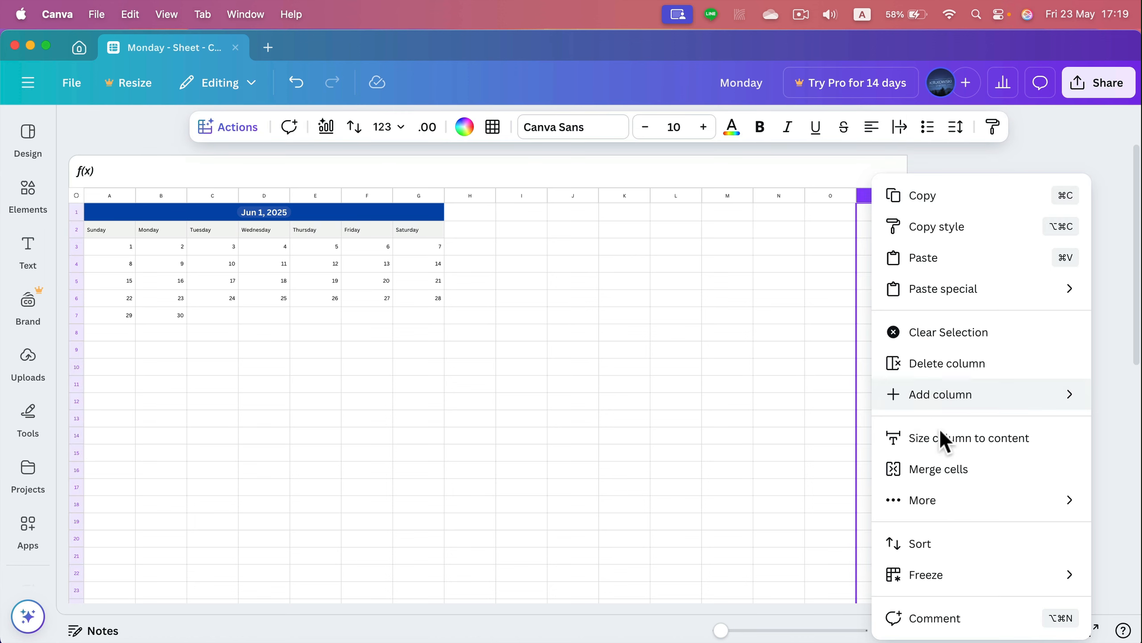
pyautogui.click(958, 364)
pyautogui.click(825, 196)
pyautogui.rightClick(825, 196)
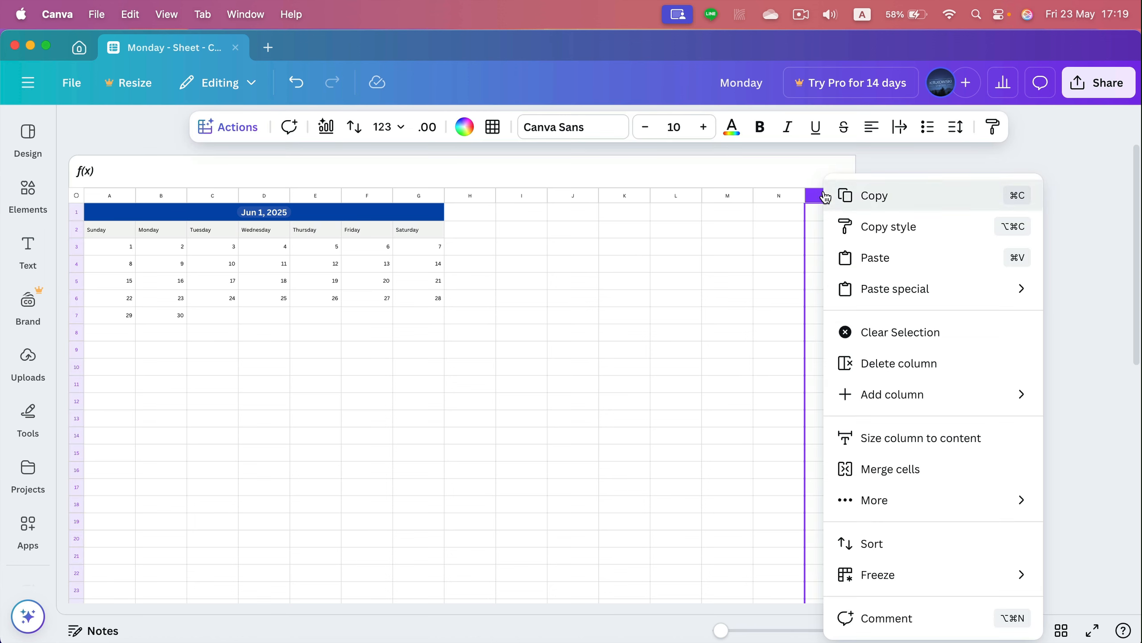
pyautogui.click(823, 364)
pyautogui.click(781, 197)
pyautogui.rightClick(781, 201)
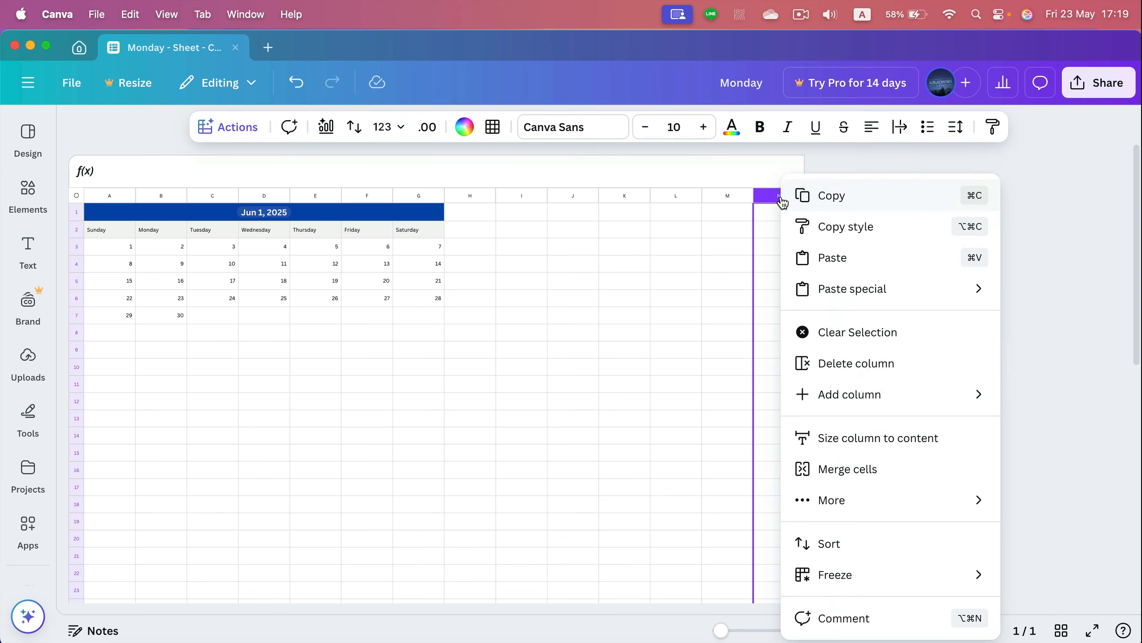
pyautogui.click(801, 364)
pyautogui.click(730, 198)
pyautogui.rightClick(730, 198)
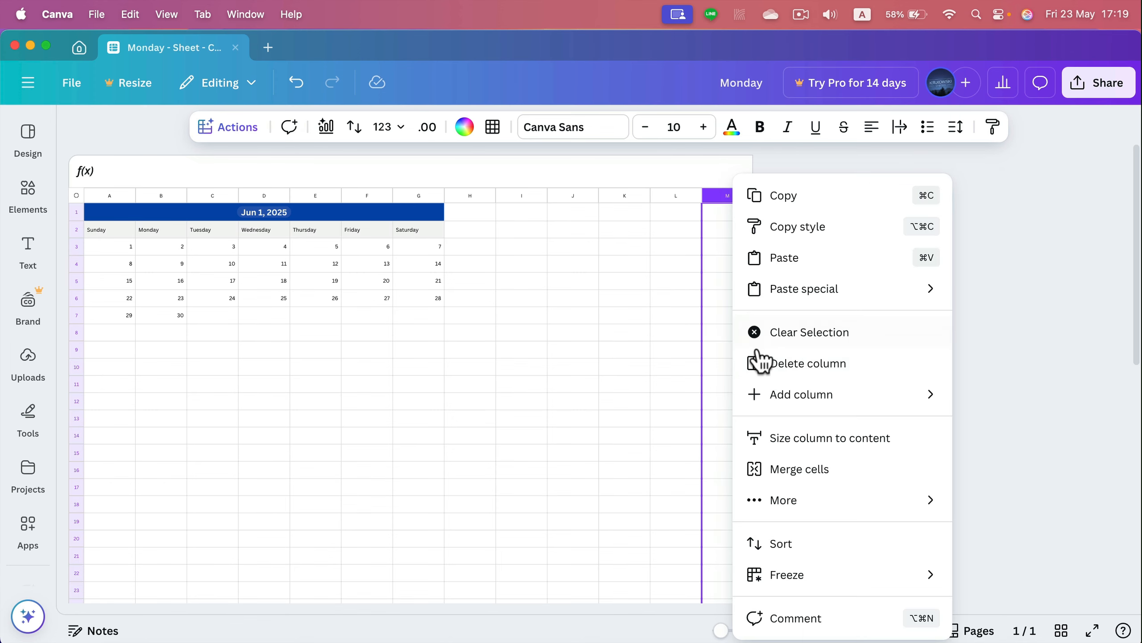
pyautogui.click(763, 363)
pyautogui.click(672, 197)
pyautogui.rightClick(672, 196)
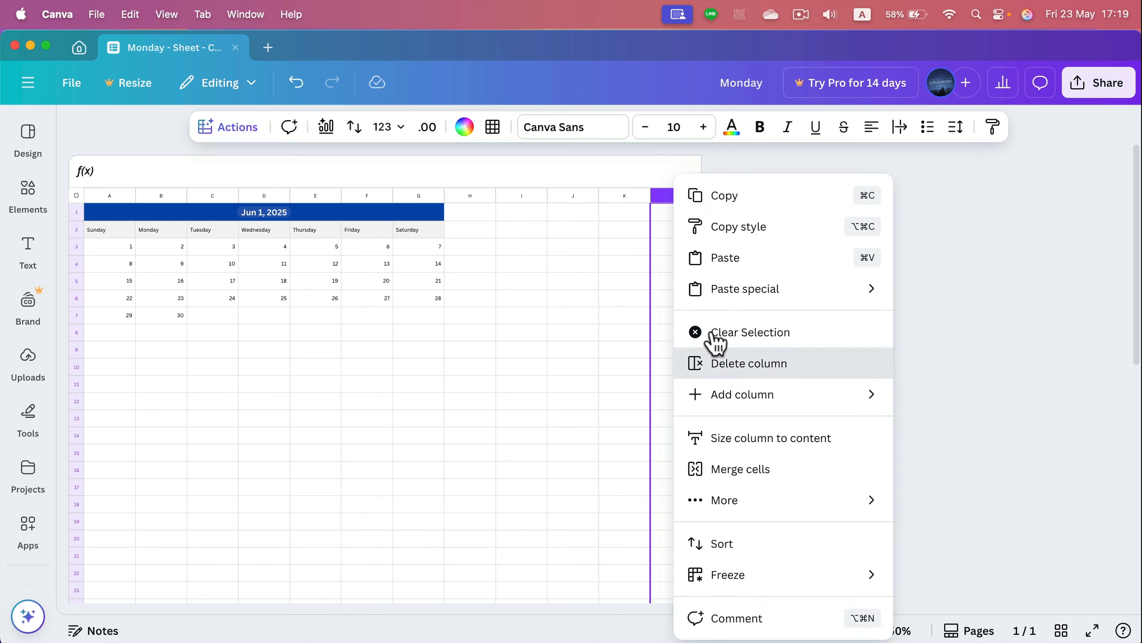
pyautogui.click(720, 362)
pyautogui.click(617, 198)
pyautogui.rightClick(617, 198)
pyautogui.click(686, 362)
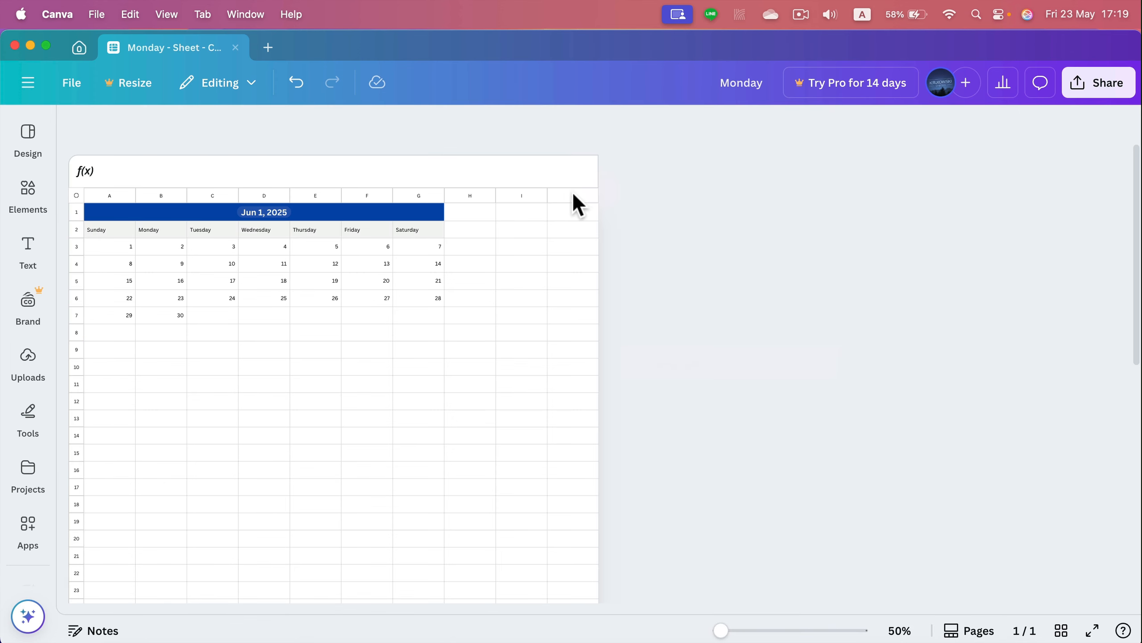
pyautogui.click(575, 201)
pyautogui.rightClick(575, 200)
pyautogui.click(594, 362)
pyautogui.click(521, 200)
pyautogui.rightClick(520, 200)
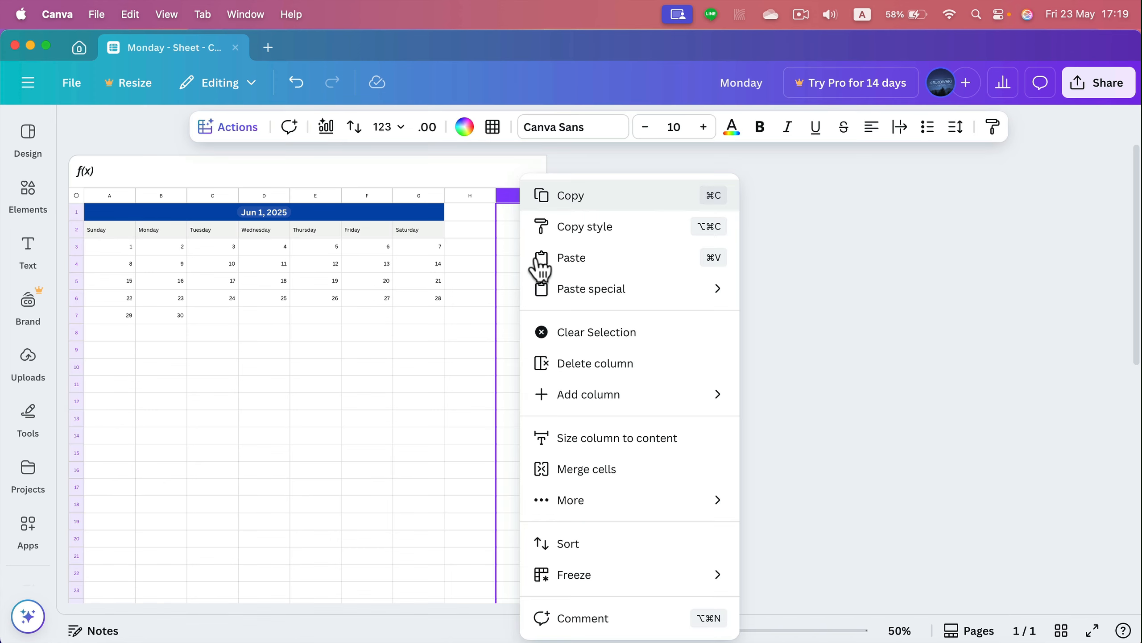
pyautogui.click(584, 363)
pyautogui.click(471, 196)
pyautogui.rightClick(471, 196)
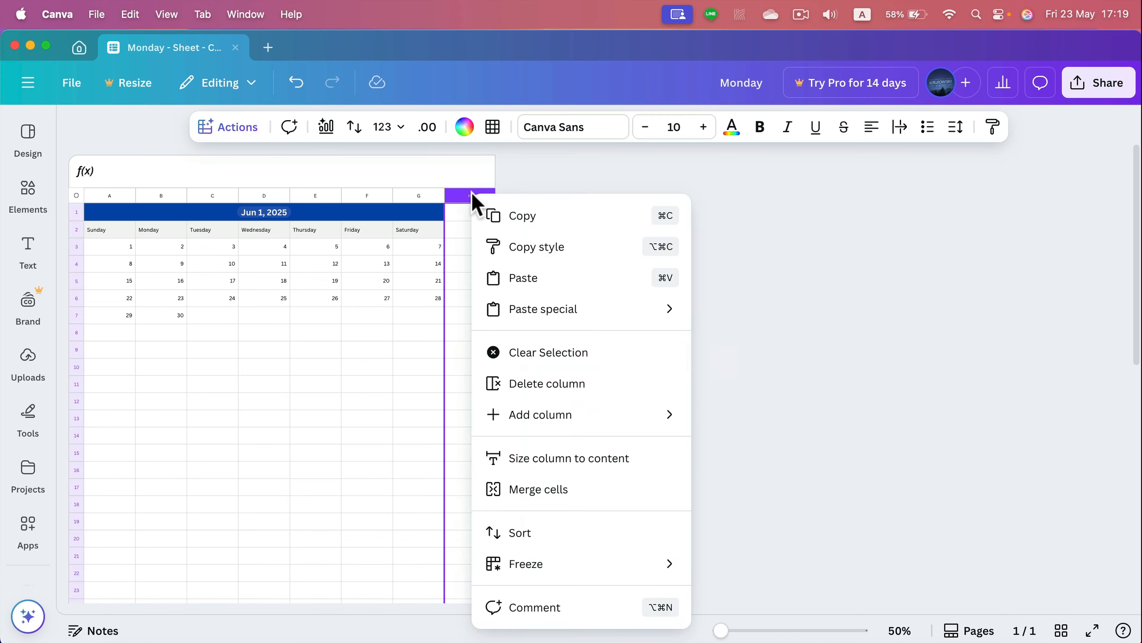
pyautogui.click(554, 383)
# Step: Insert an empty row below each of the calendar's first four date rows, starting with 1–7 and ending with 22–28
pyautogui.moveTo(722, 630); pyautogui.dragTo(758, 630)
pyautogui.click(481, 518)
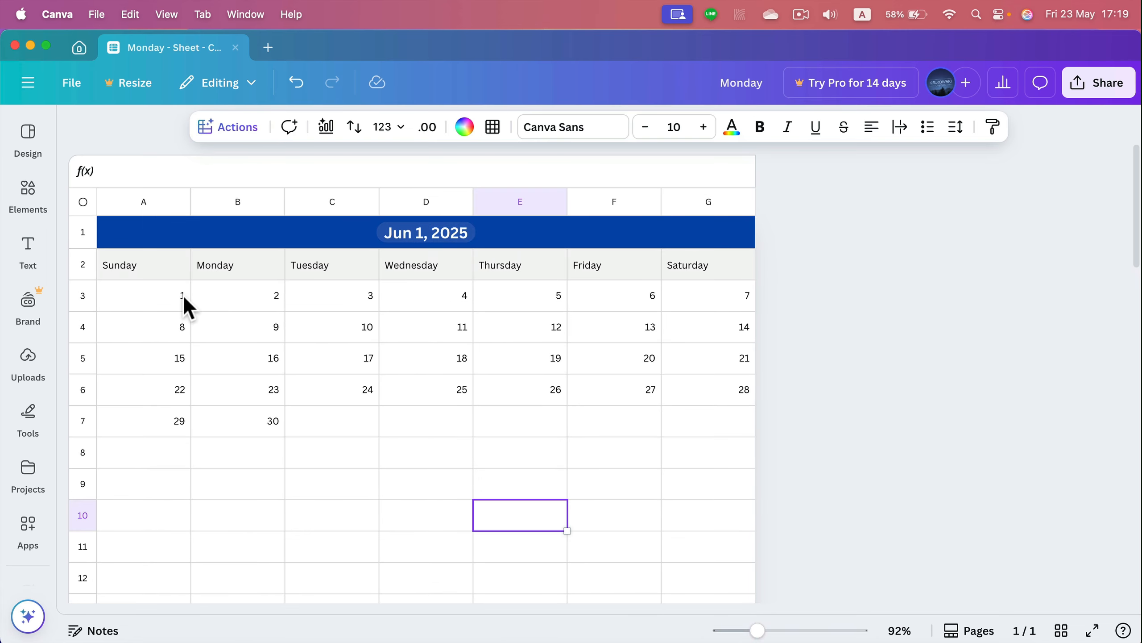
pyautogui.click(152, 297)
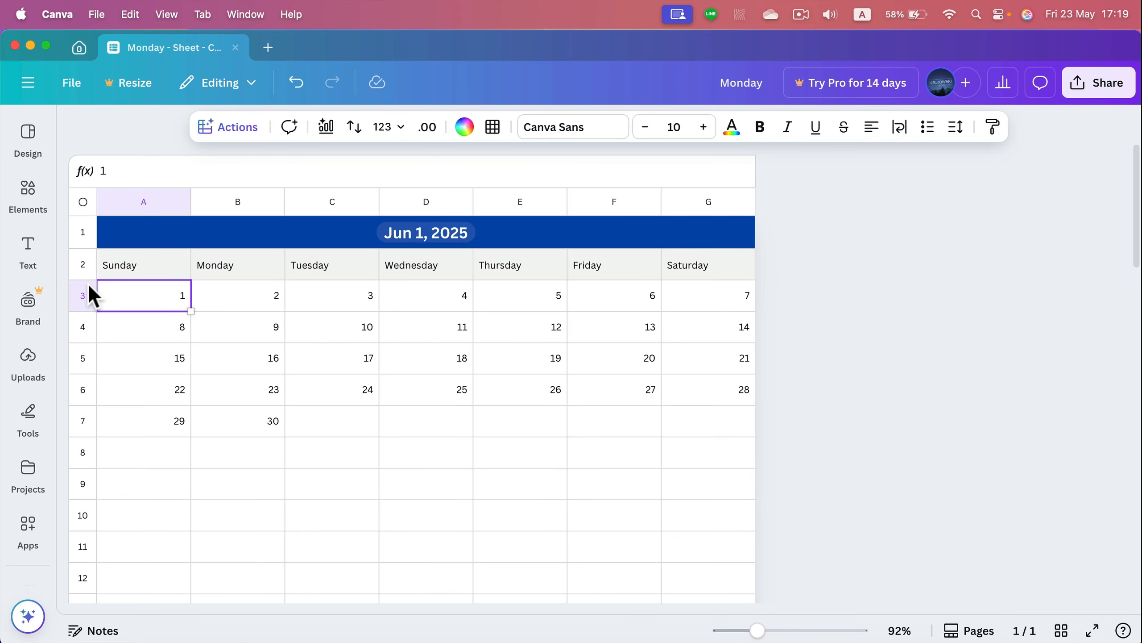
pyautogui.rightClick(81, 298)
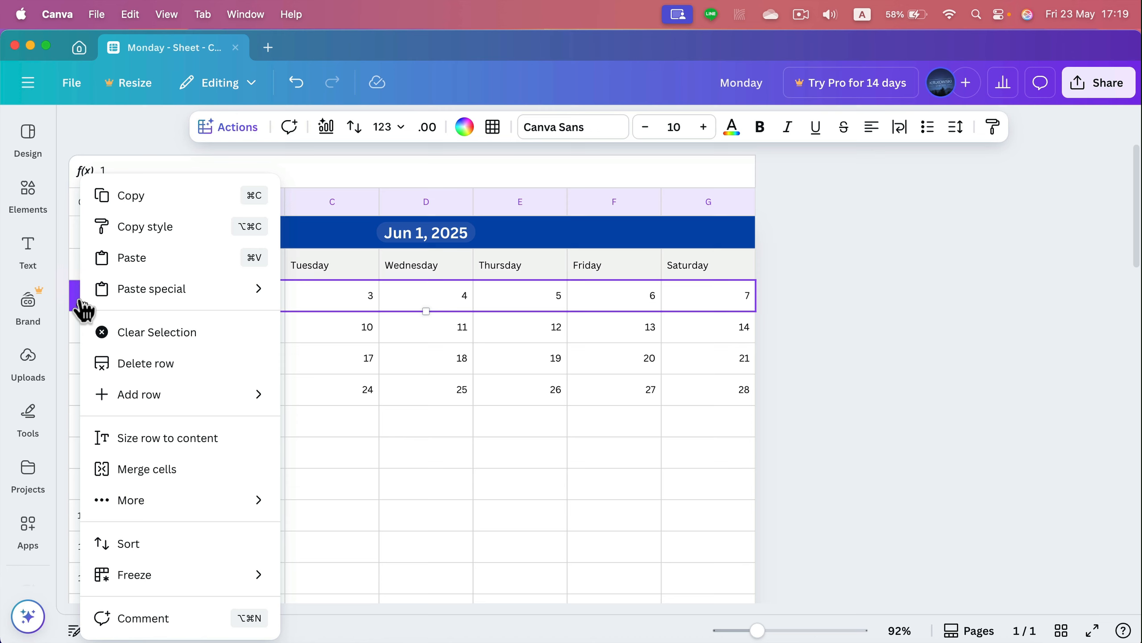
pyautogui.moveTo(82, 300)
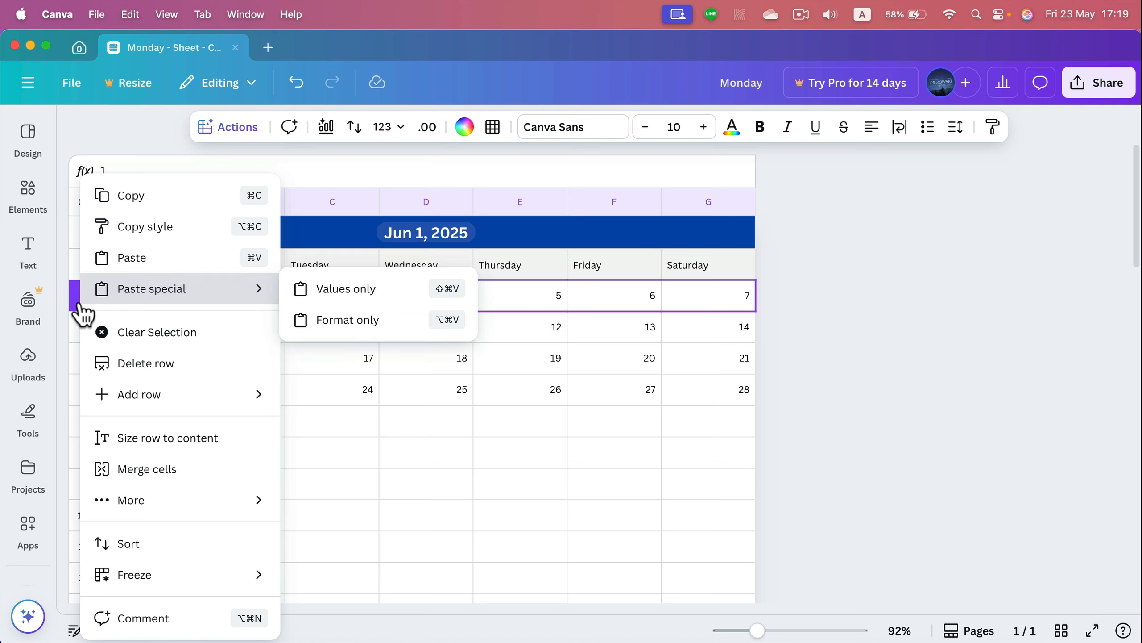
pyautogui.click(79, 305)
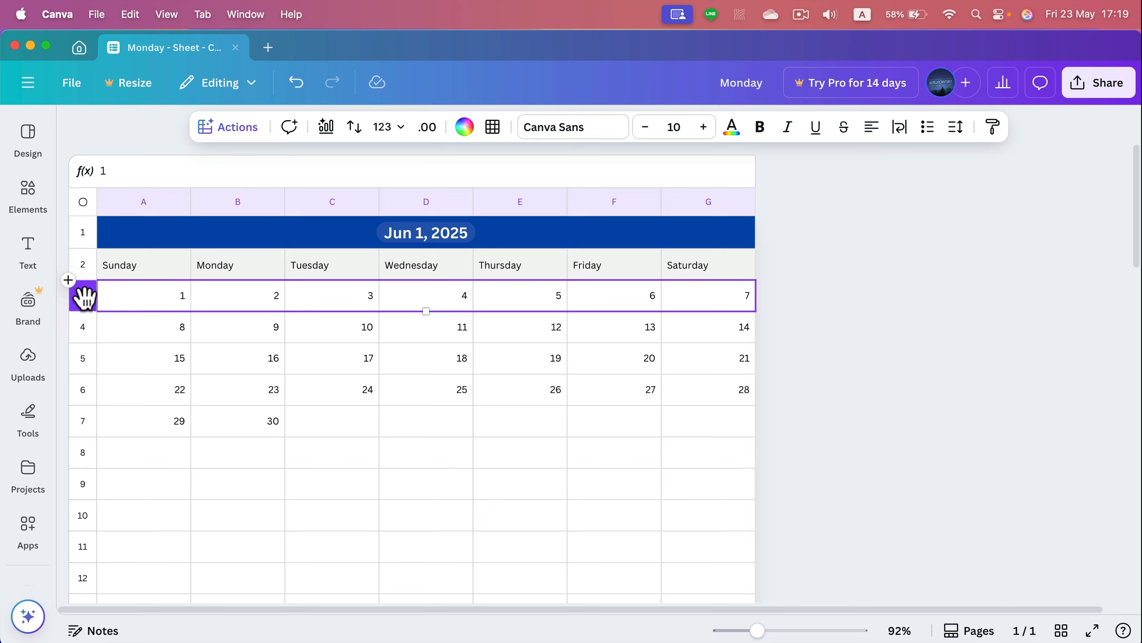
pyautogui.click(67, 312)
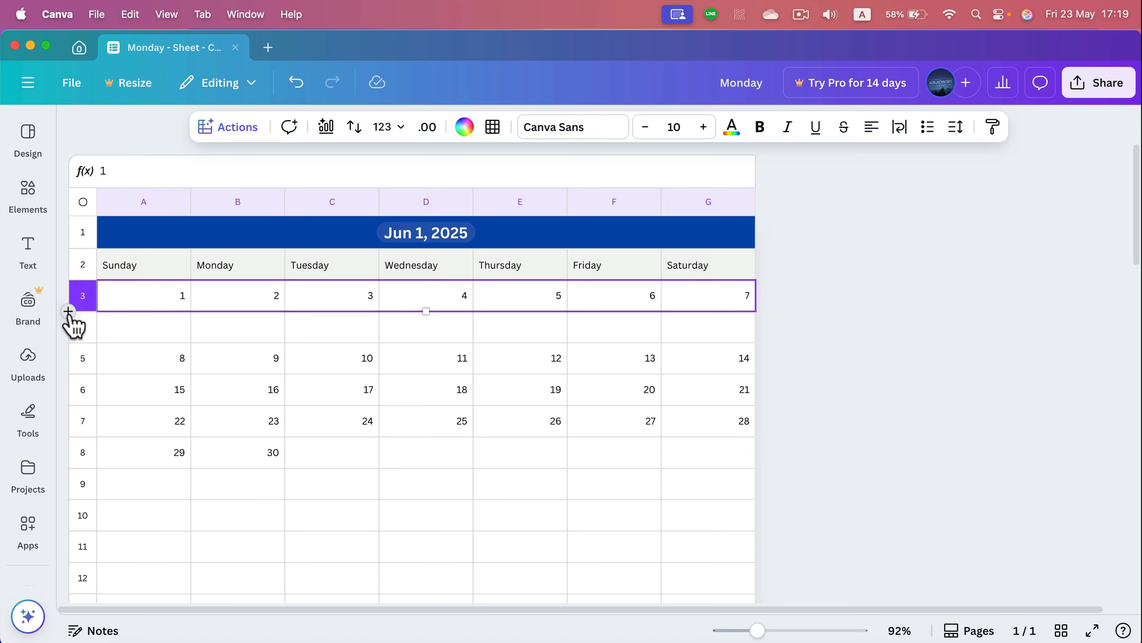
pyautogui.click(68, 374)
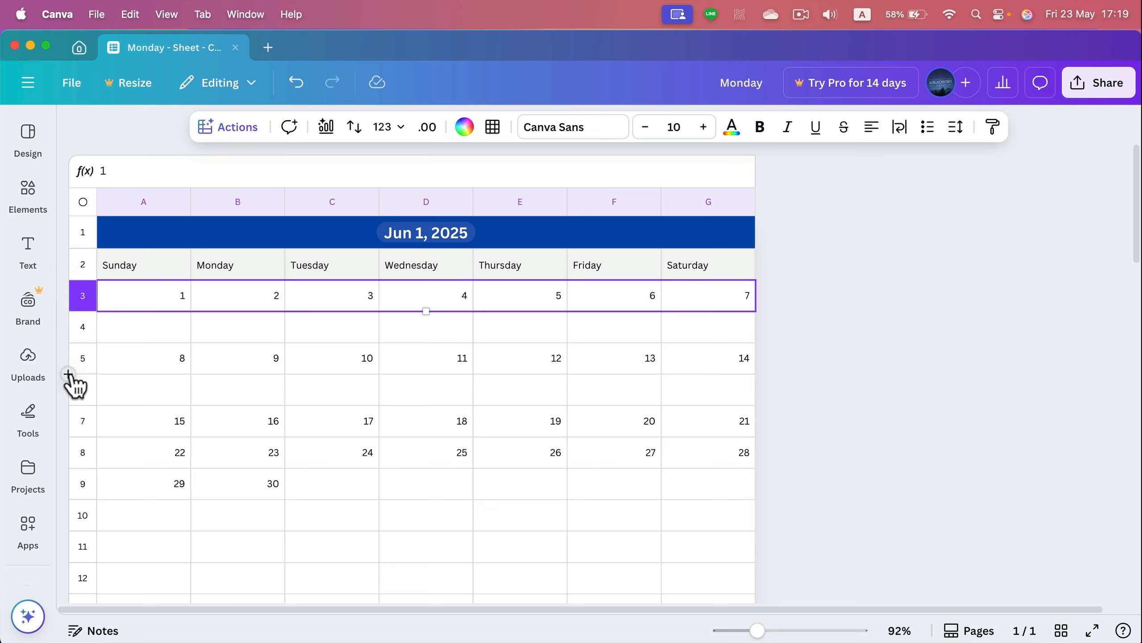
pyautogui.click(68, 437)
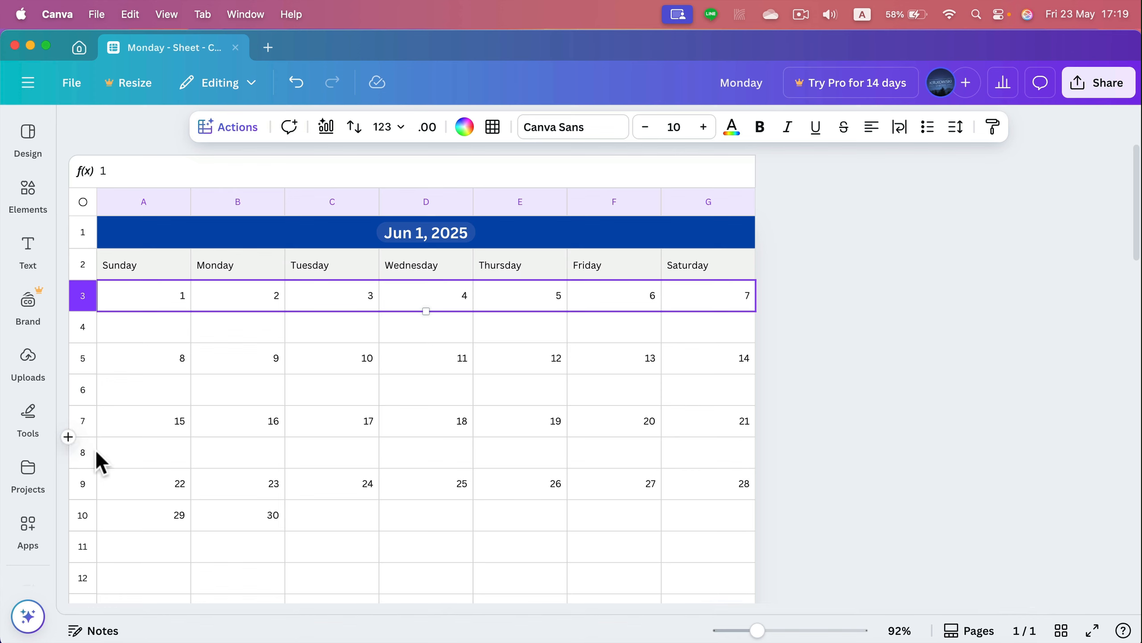
pyautogui.scroll(-1, 95, 449)
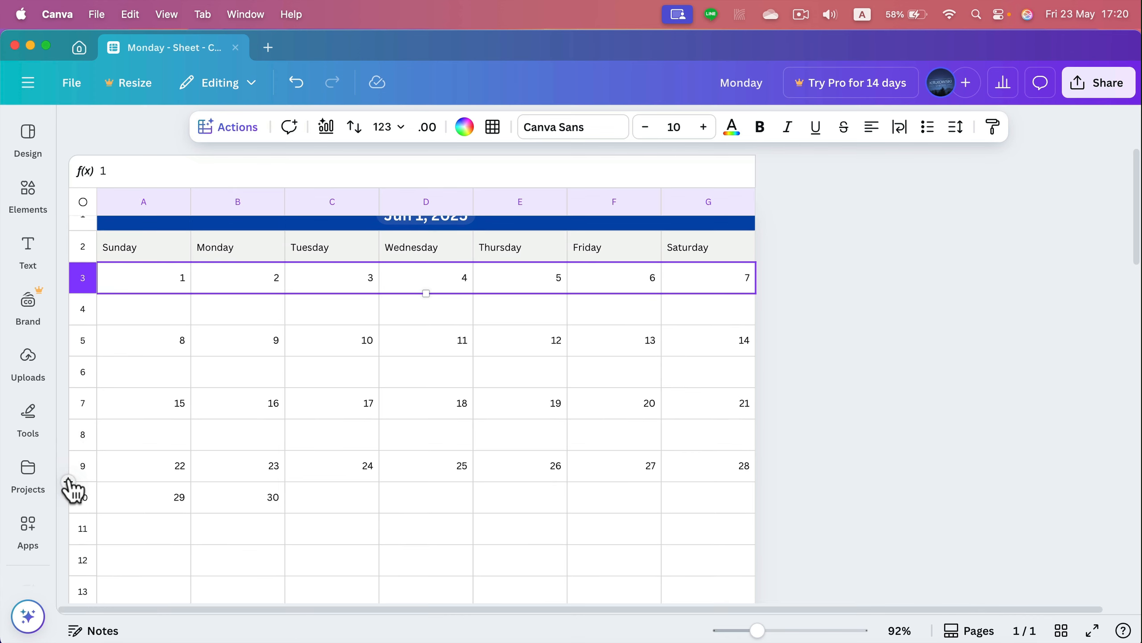
pyautogui.click(69, 483)
pyautogui.scroll(-3, 104, 493)
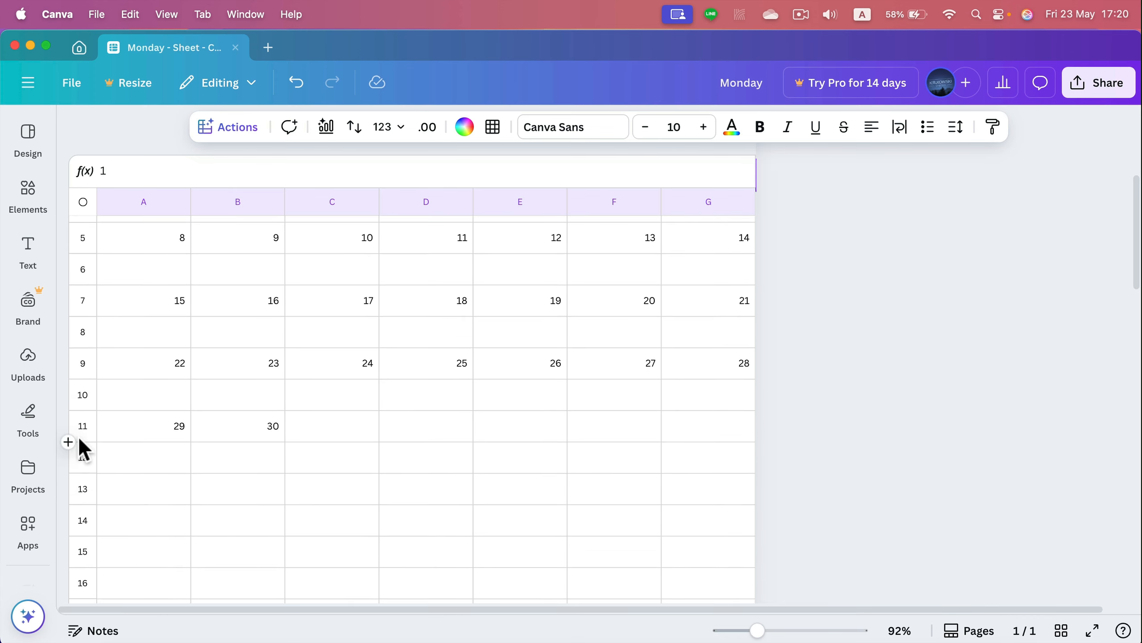
pyautogui.scroll(1, 245, 454)
pyautogui.scroll(3, 186, 288)
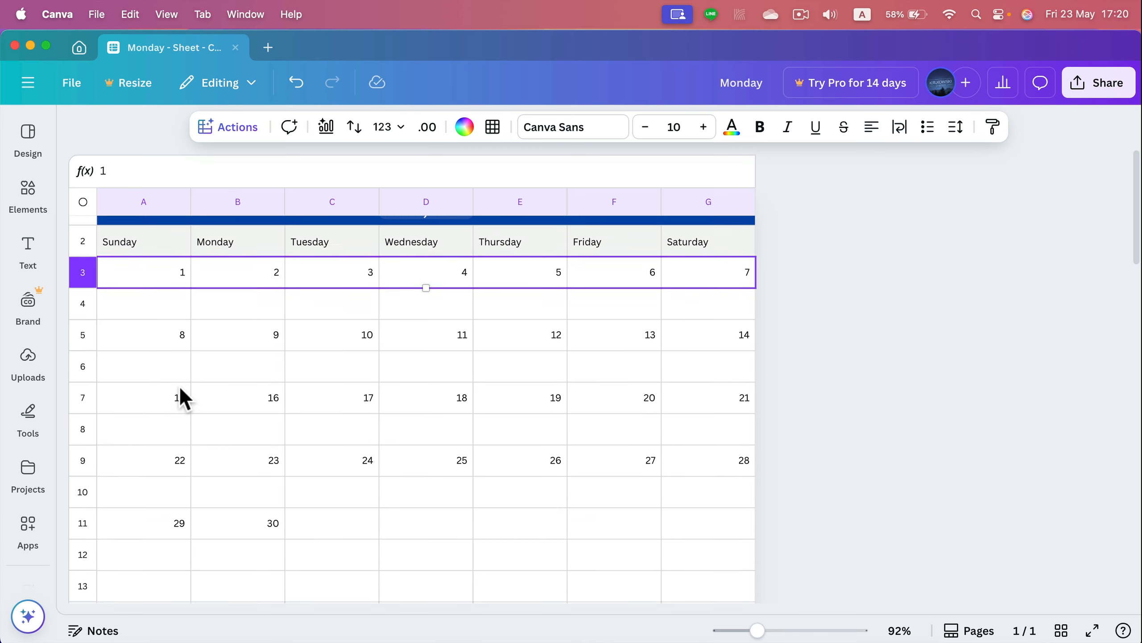
# Step: Examine the quick actions that can be inserted into the empty cell below June 1, down to the formula options
pyautogui.click(164, 292)
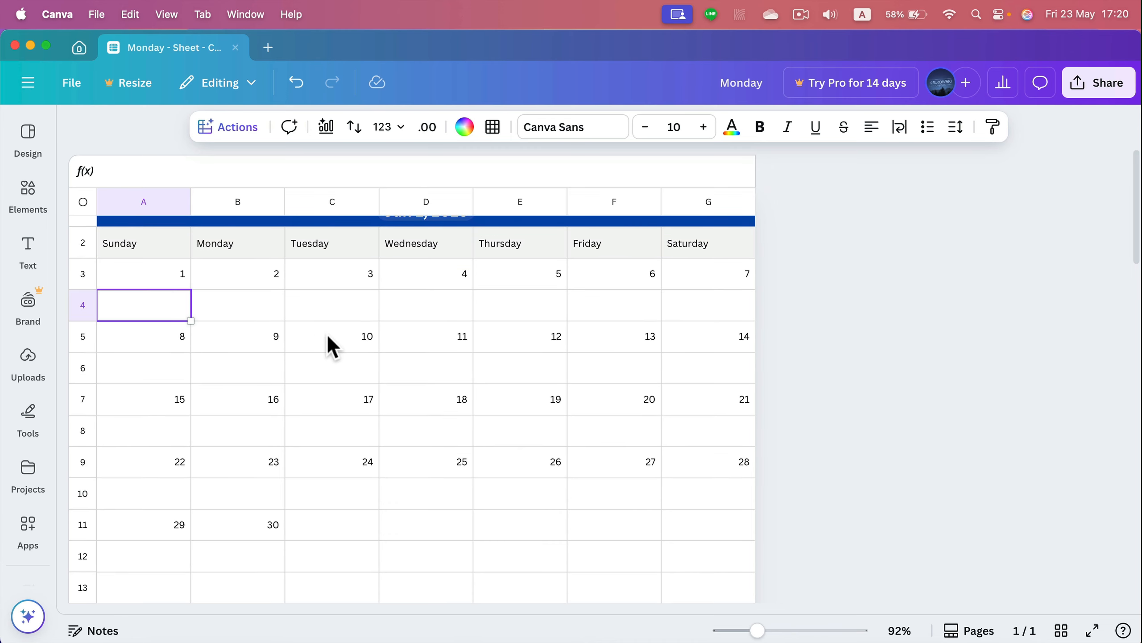
pyautogui.scroll(1, 215, 360)
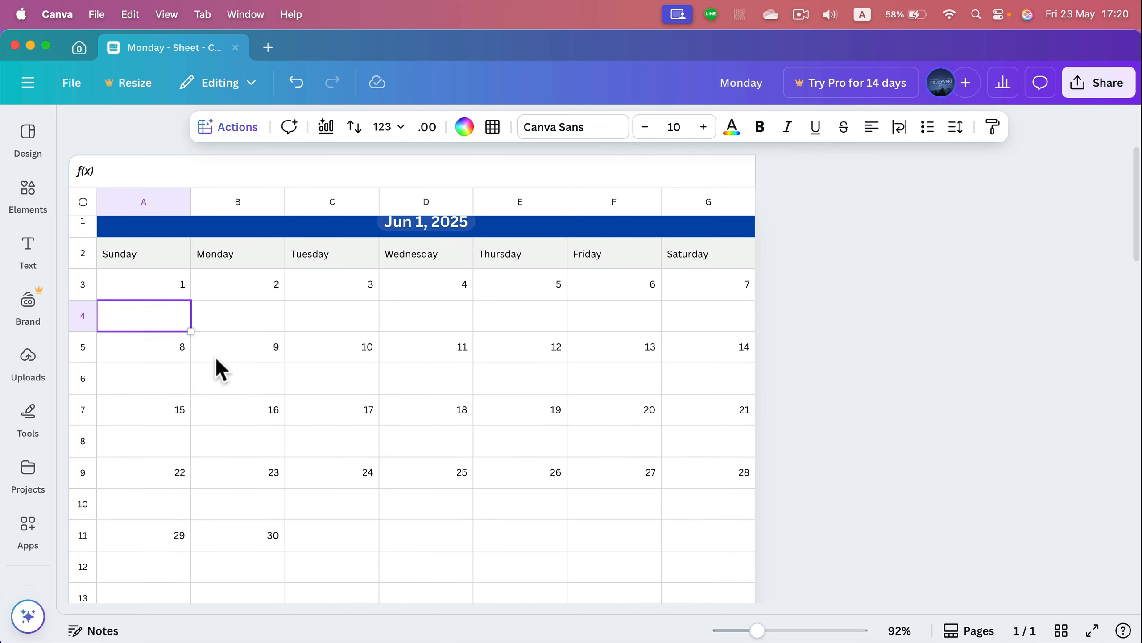
pyautogui.click(231, 128)
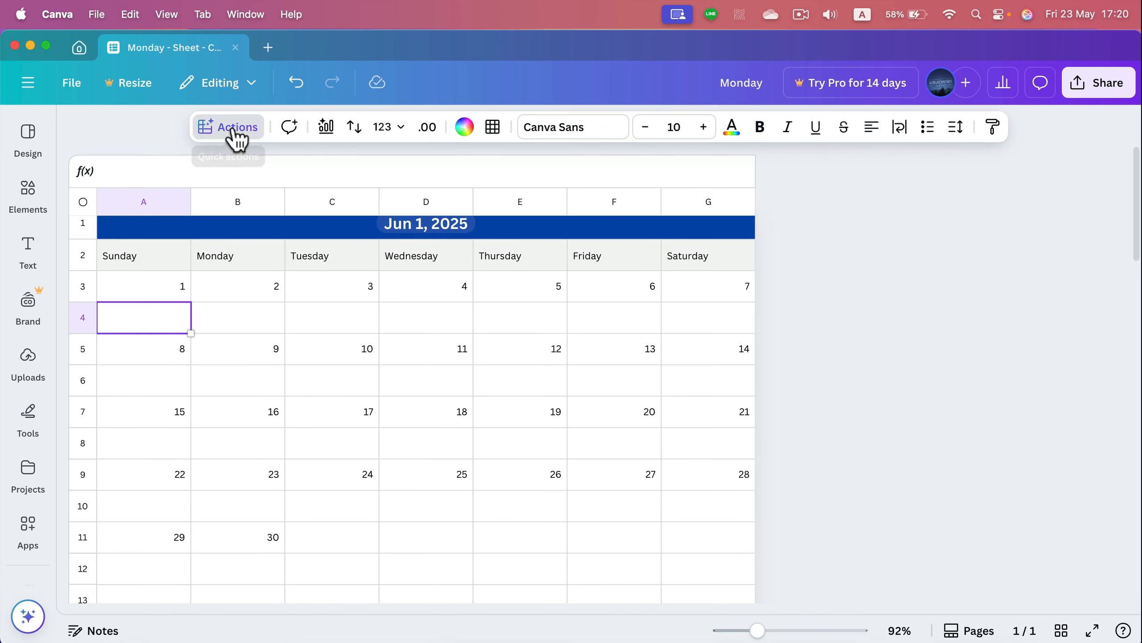
pyautogui.scroll(-5, 275, 316)
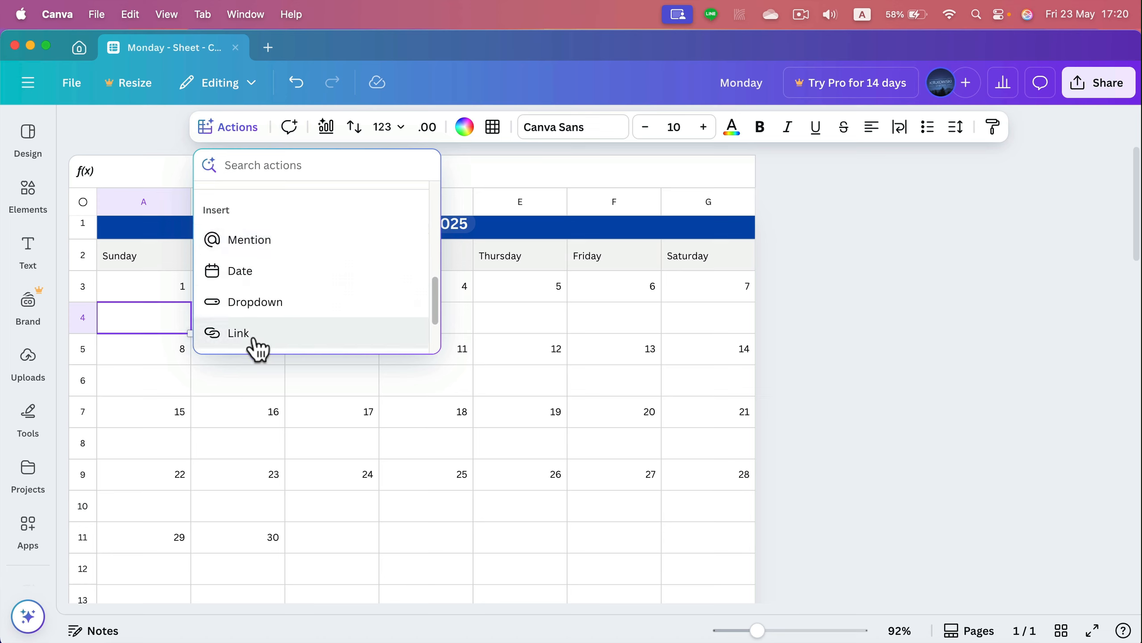
pyautogui.scroll(-2, 255, 342)
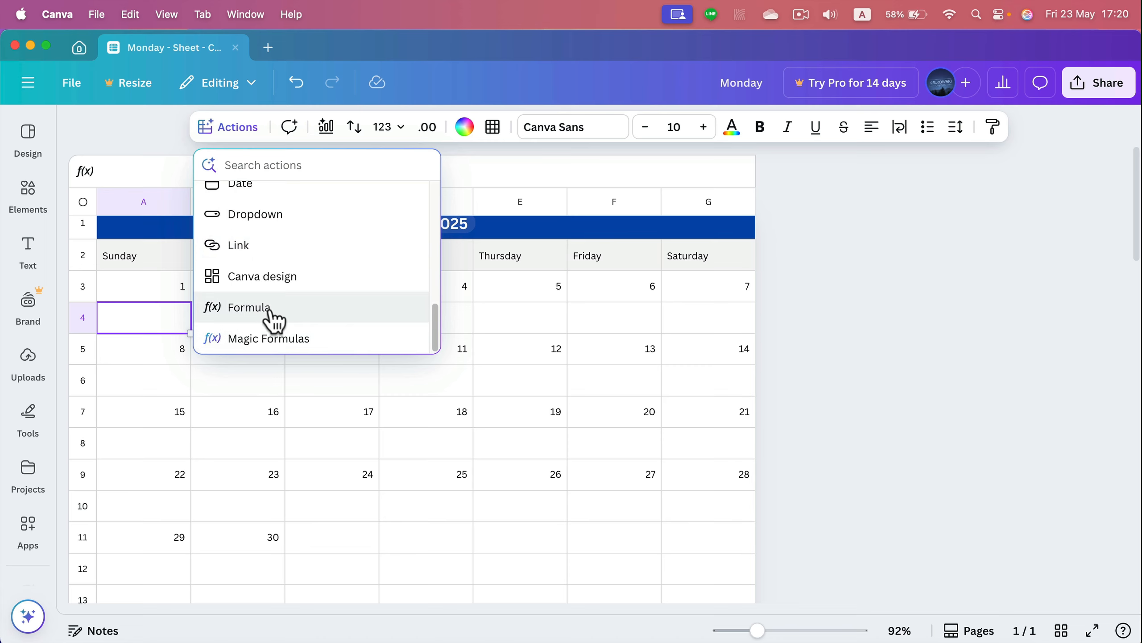
pyautogui.click(137, 319)
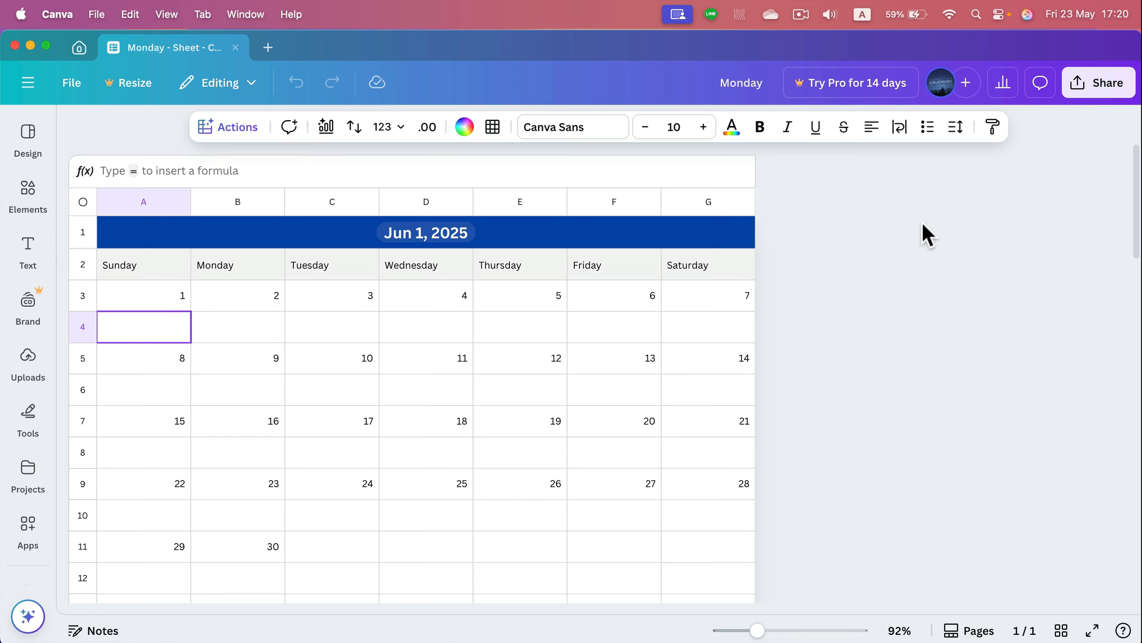
# Step: Review the file types offered for downloading the calendar sheet and close the list without downloading
pyautogui.click(1110, 83)
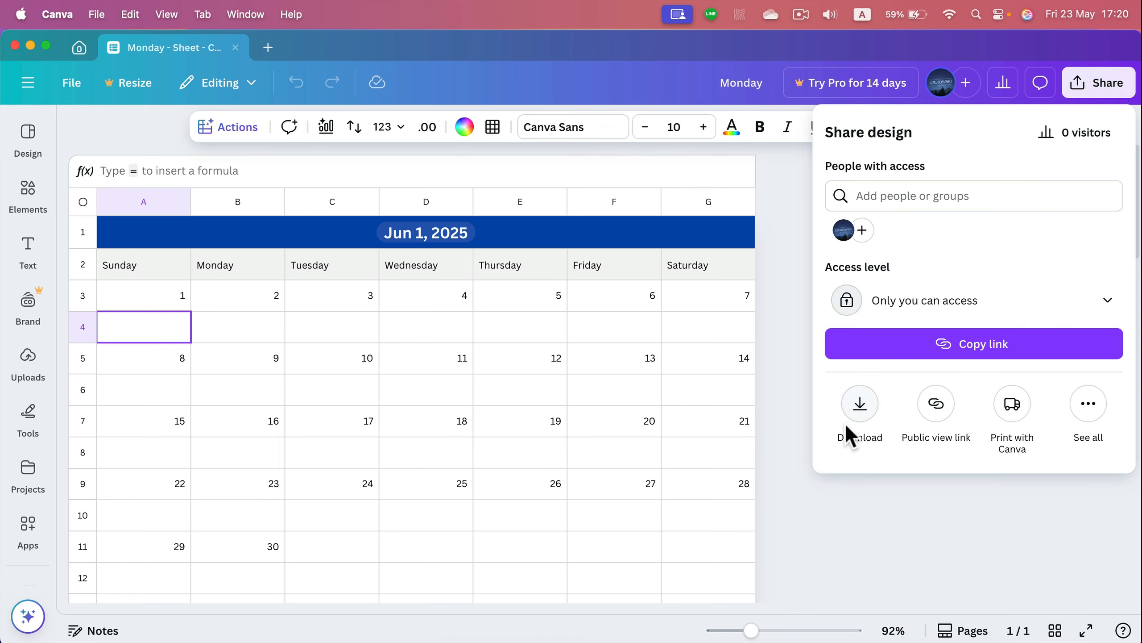
pyautogui.click(859, 419)
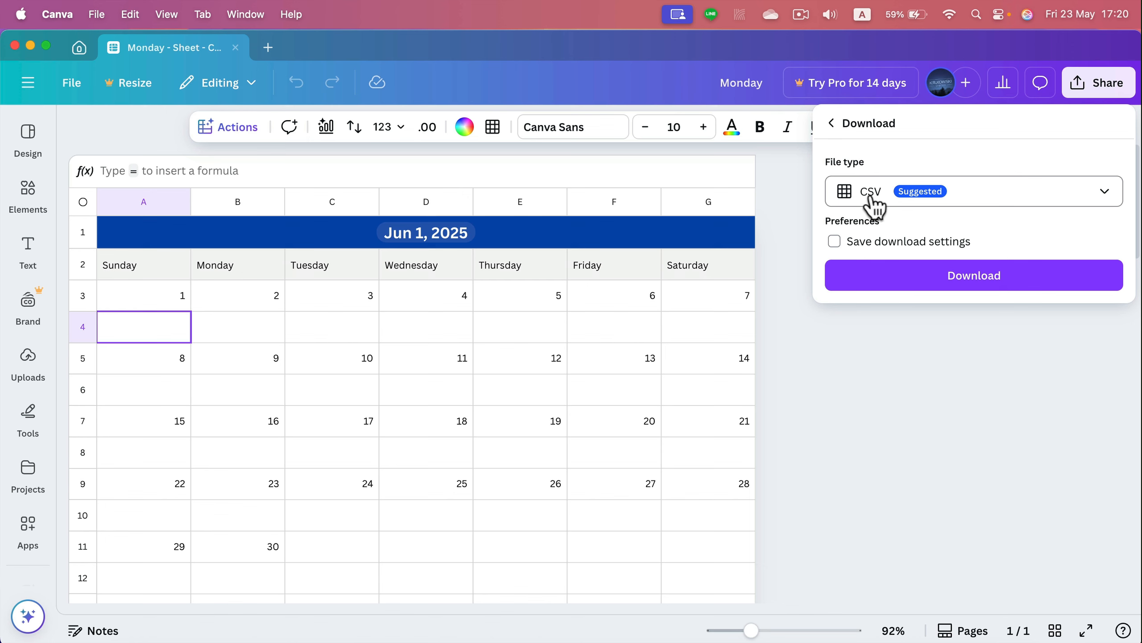
pyautogui.click(990, 203)
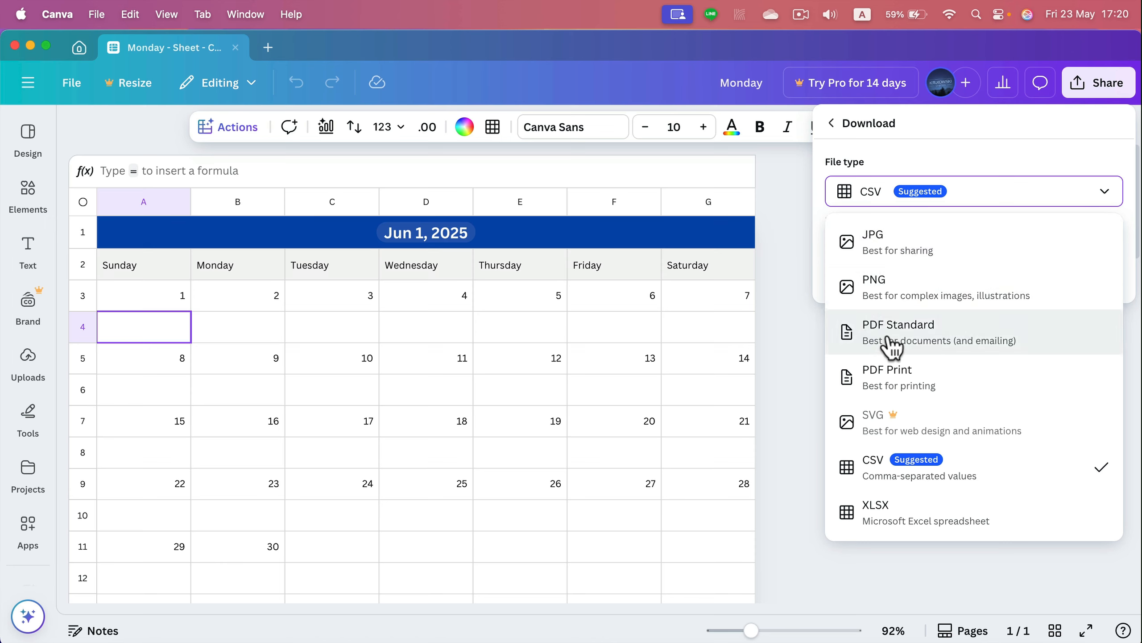
pyautogui.click(795, 184)
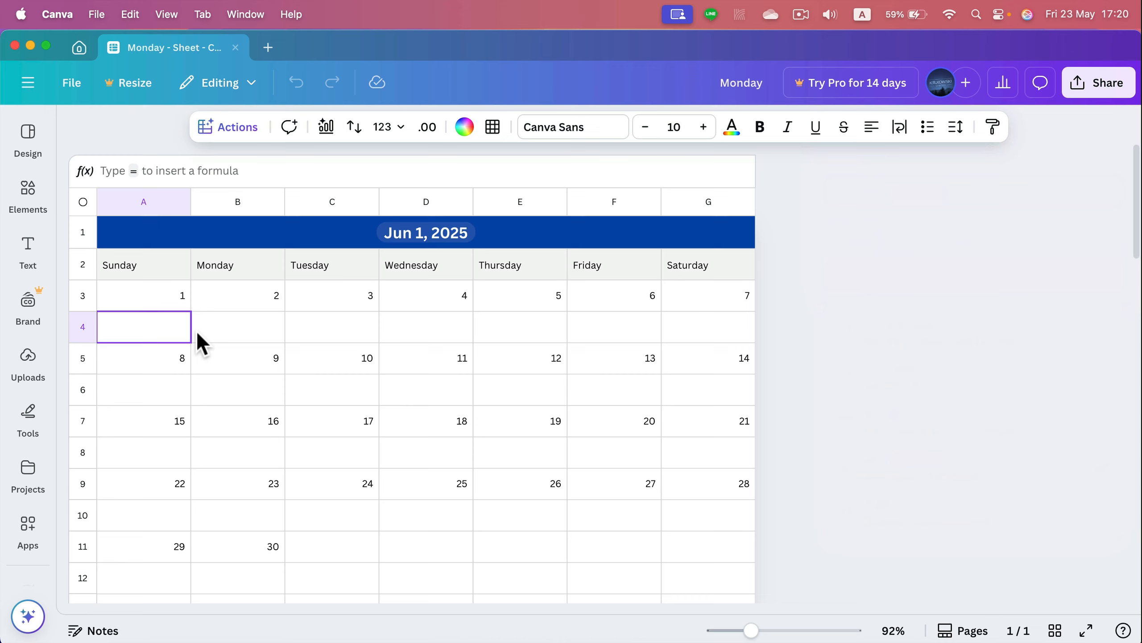